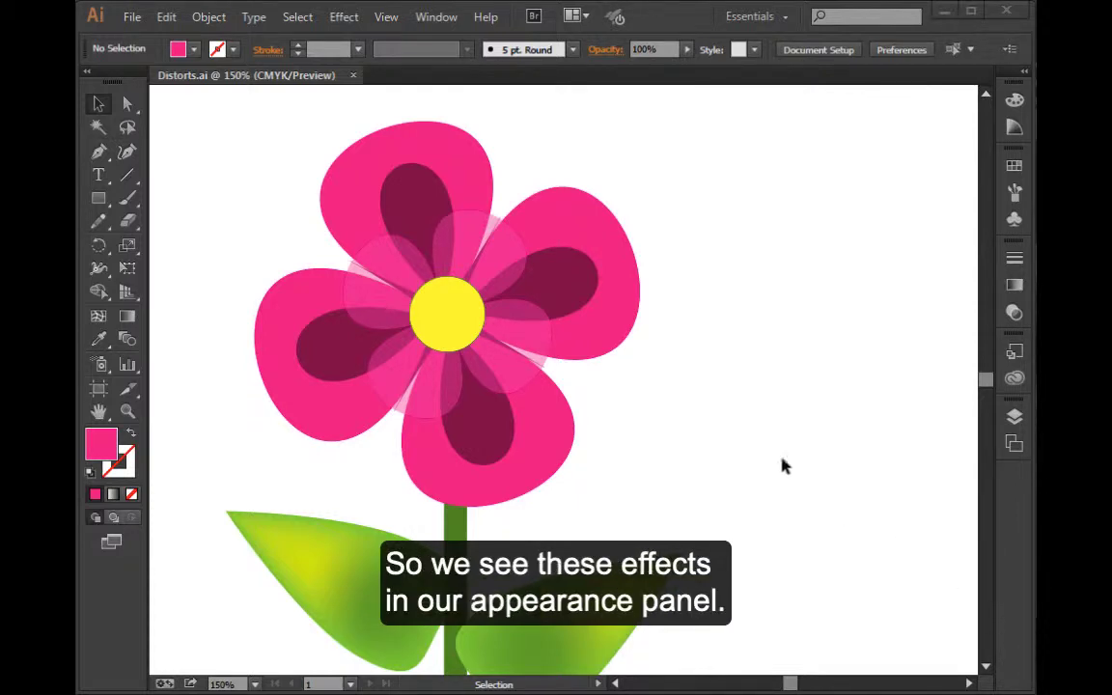
- Show the Appearance settings beside the flower artwork
click(437, 19)
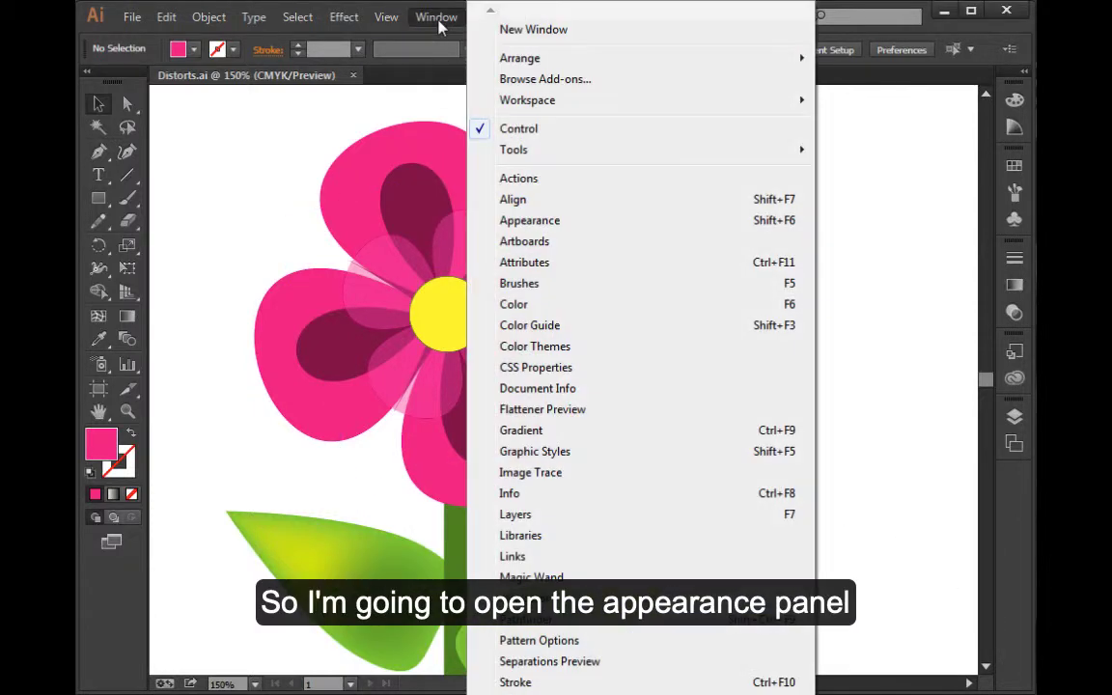
click(528, 222)
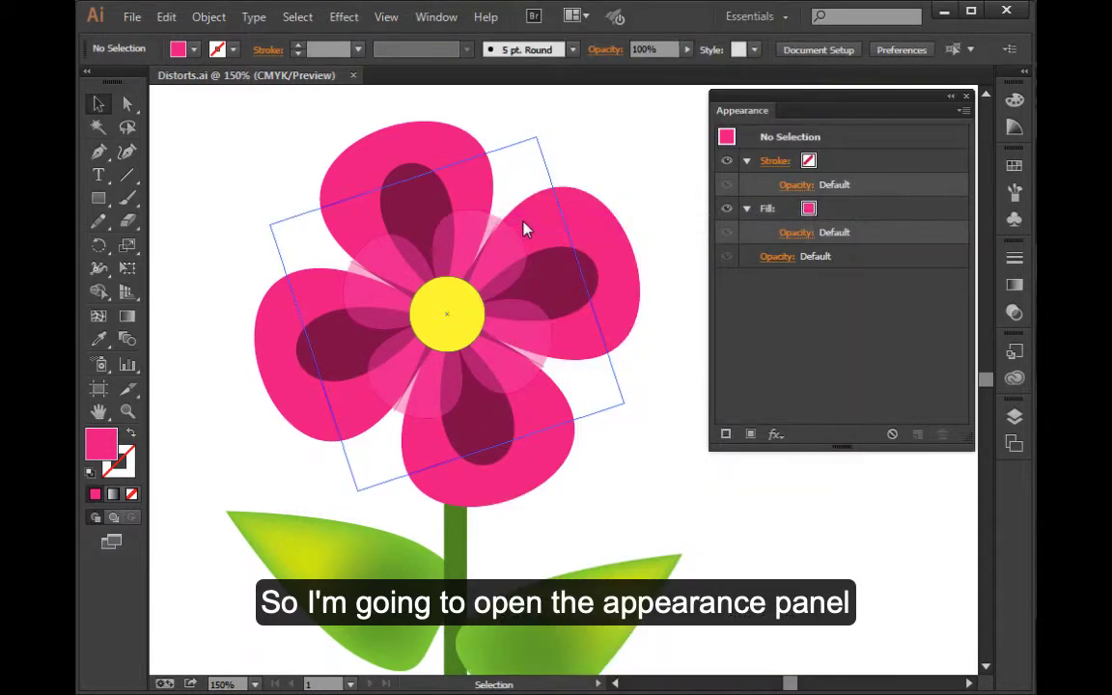
drag(809, 101, 802, 104)
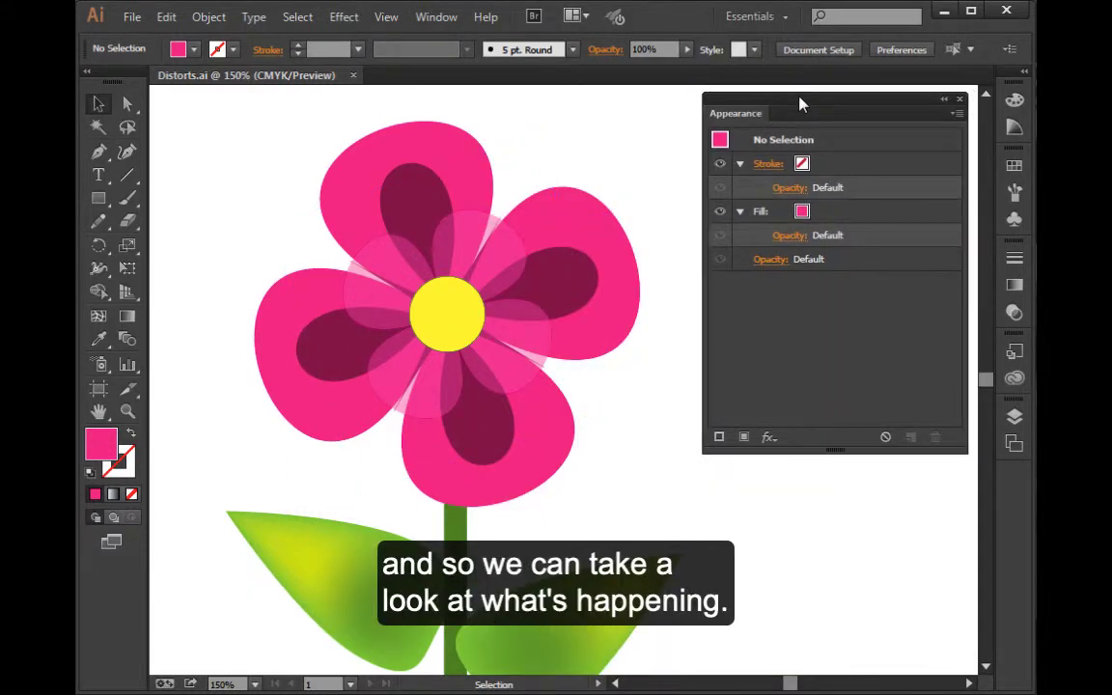
- Select the flower's large pink petal shape and toggle its Pucker & Bloat effect off and on to compare the underlying shape
click(573, 223)
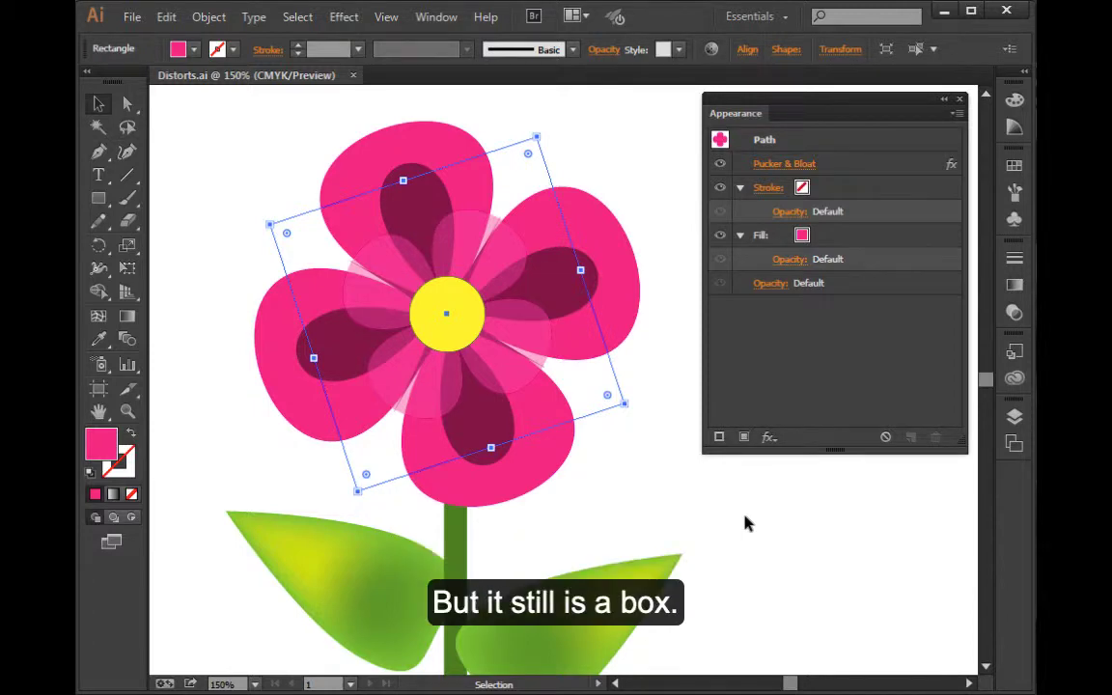
click(720, 165)
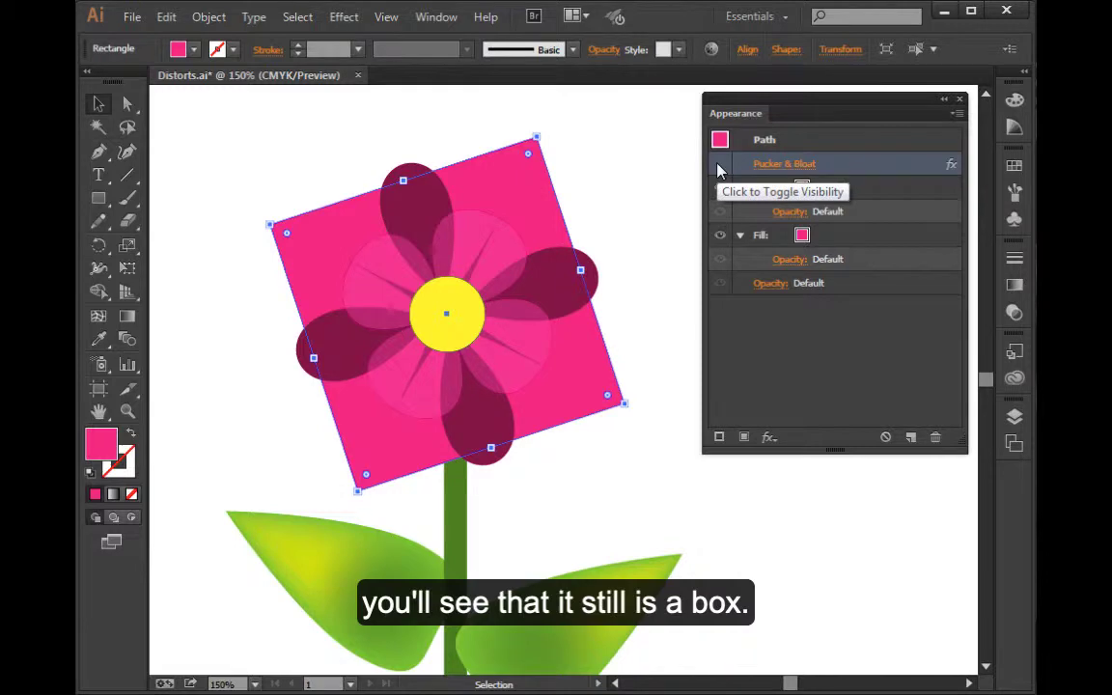
click(719, 165)
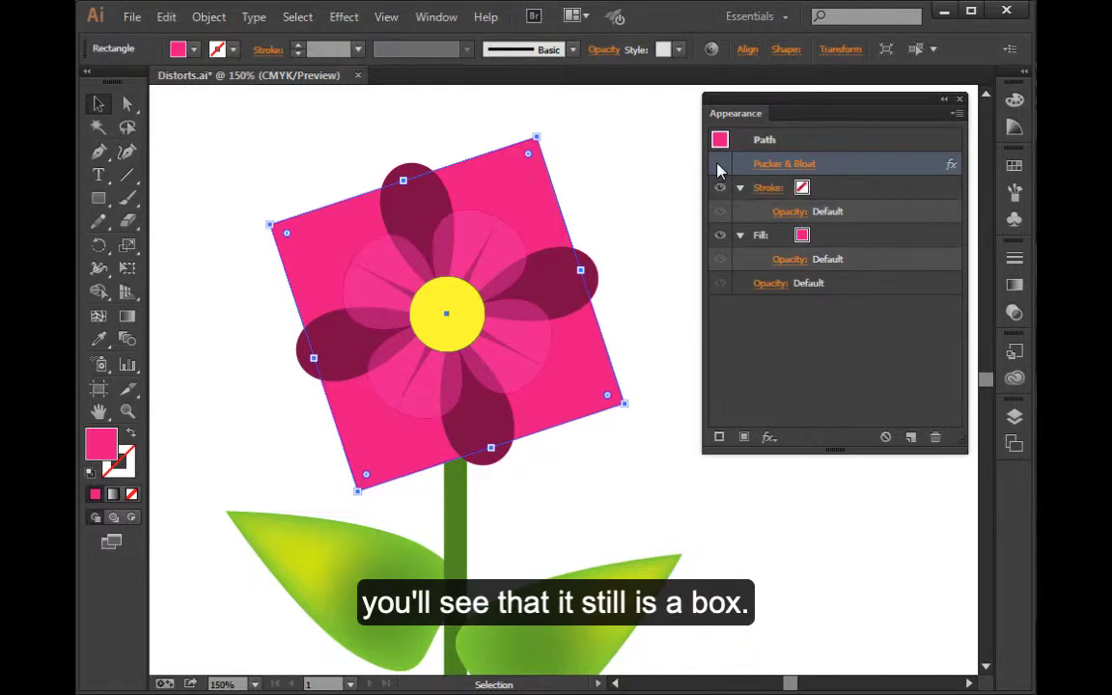
click(657, 207)
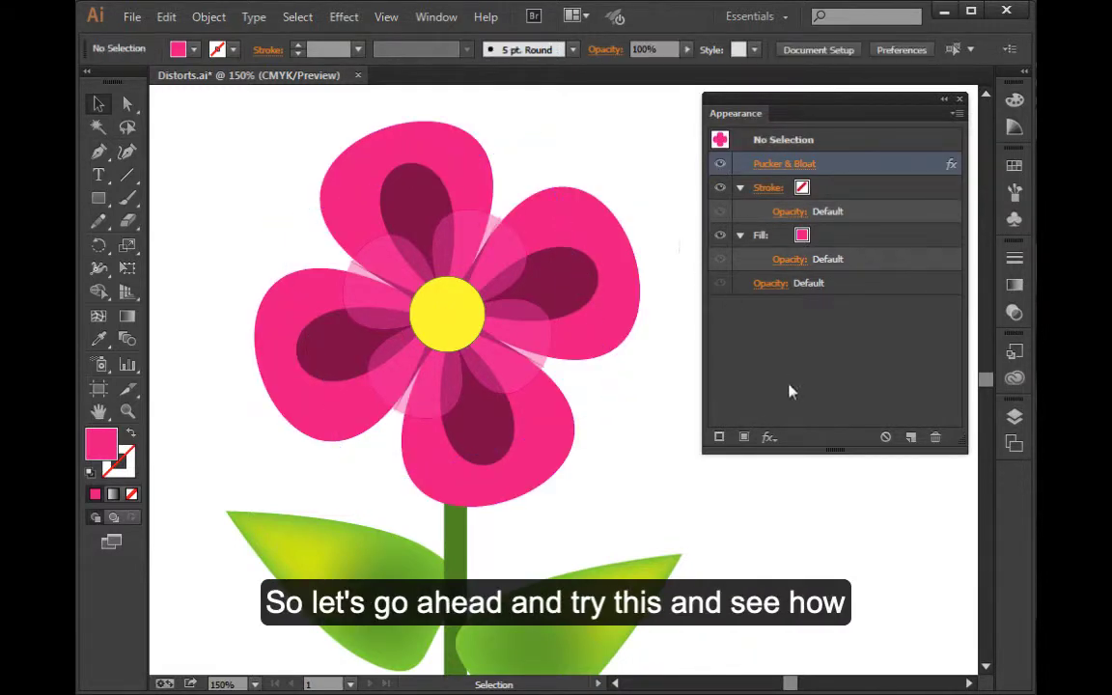
- Display the layers list enlarged, collapse the Flower layer, and hide the Flower and Leaves layers
click(1014, 418)
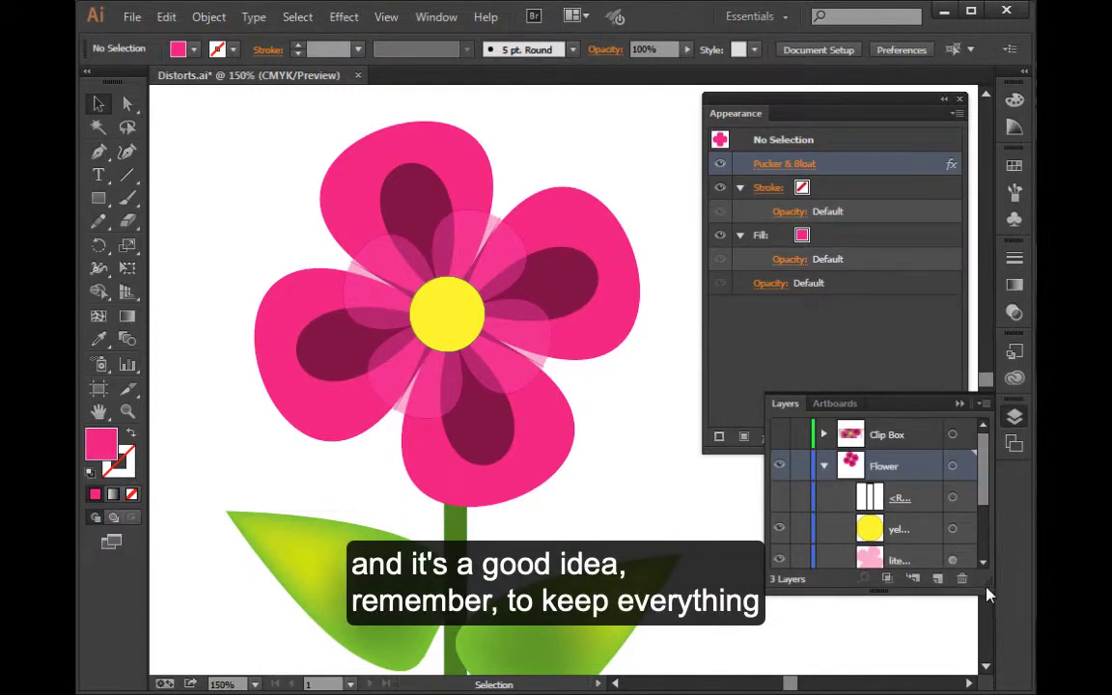
drag(989, 595, 986, 666)
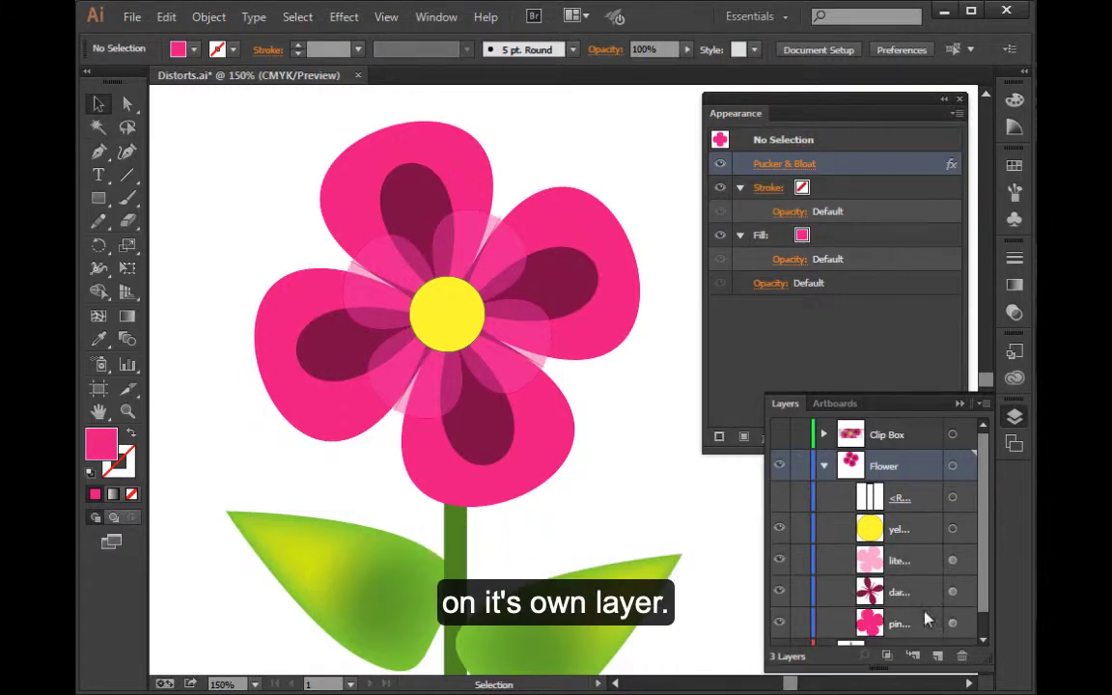
click(825, 467)
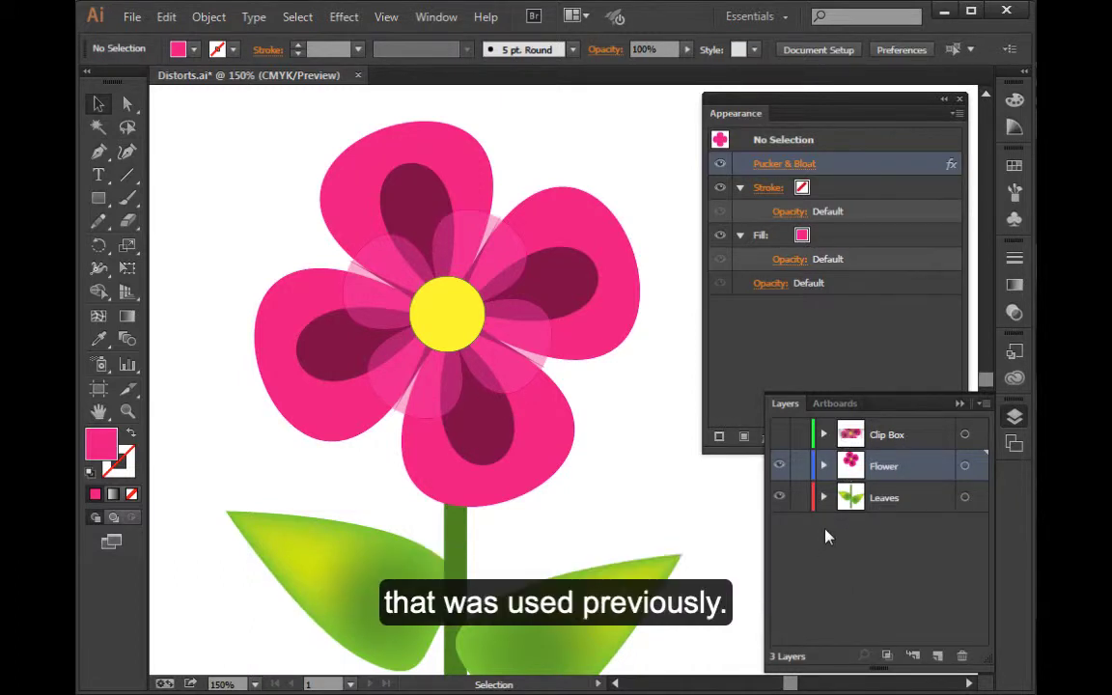
click(780, 470)
click(778, 497)
click(903, 439)
key(ctrl+y)
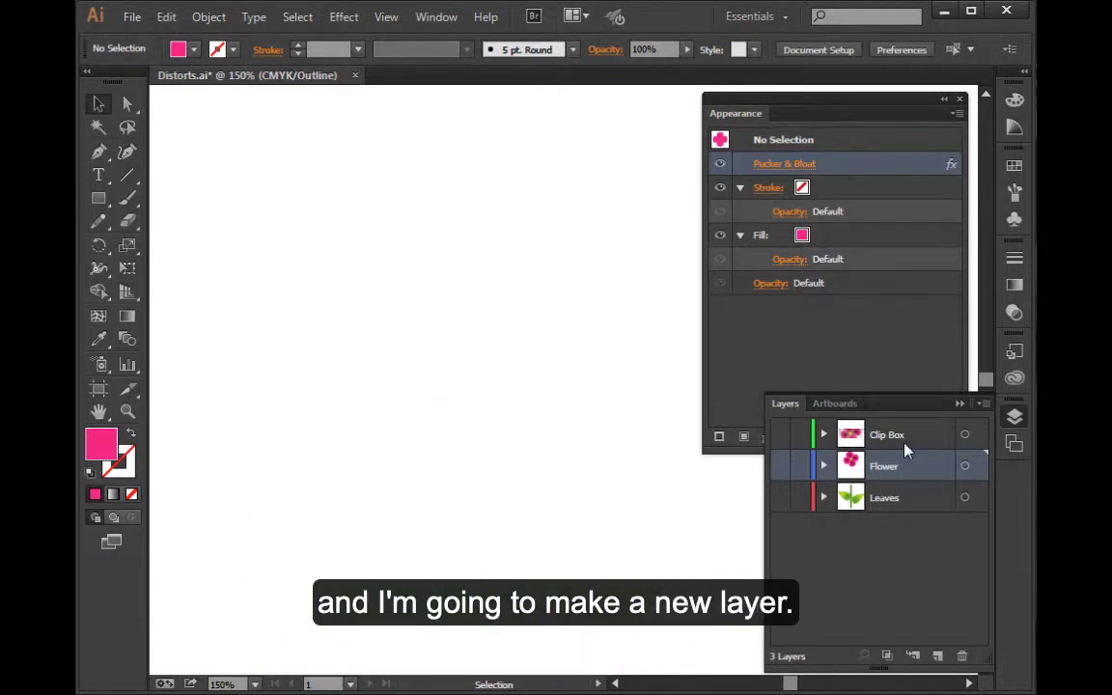
- Create a new layer named Distort above the other layers and draw a pink square on it
click(937, 658)
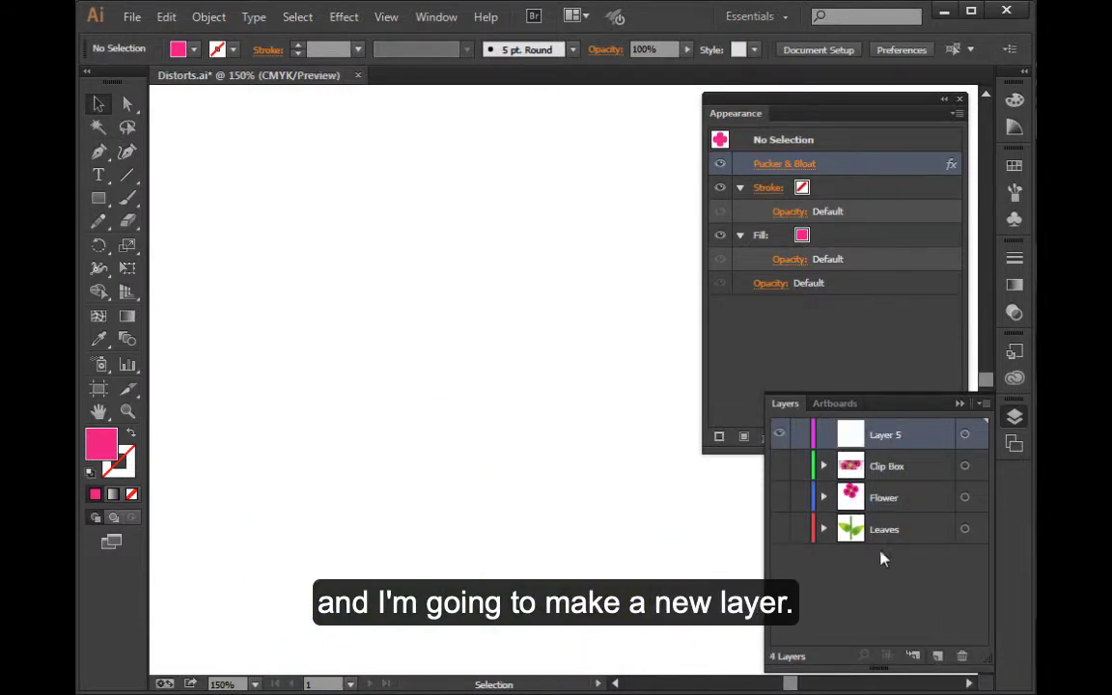
double_click(896, 435)
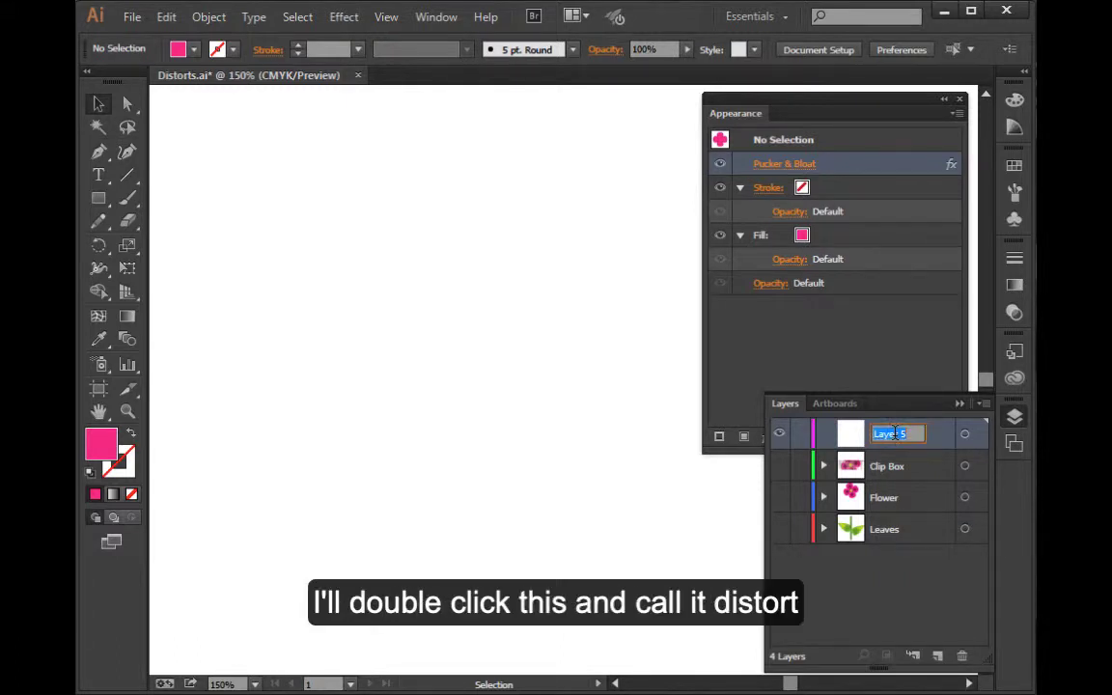
text(Distort)
key(Return)
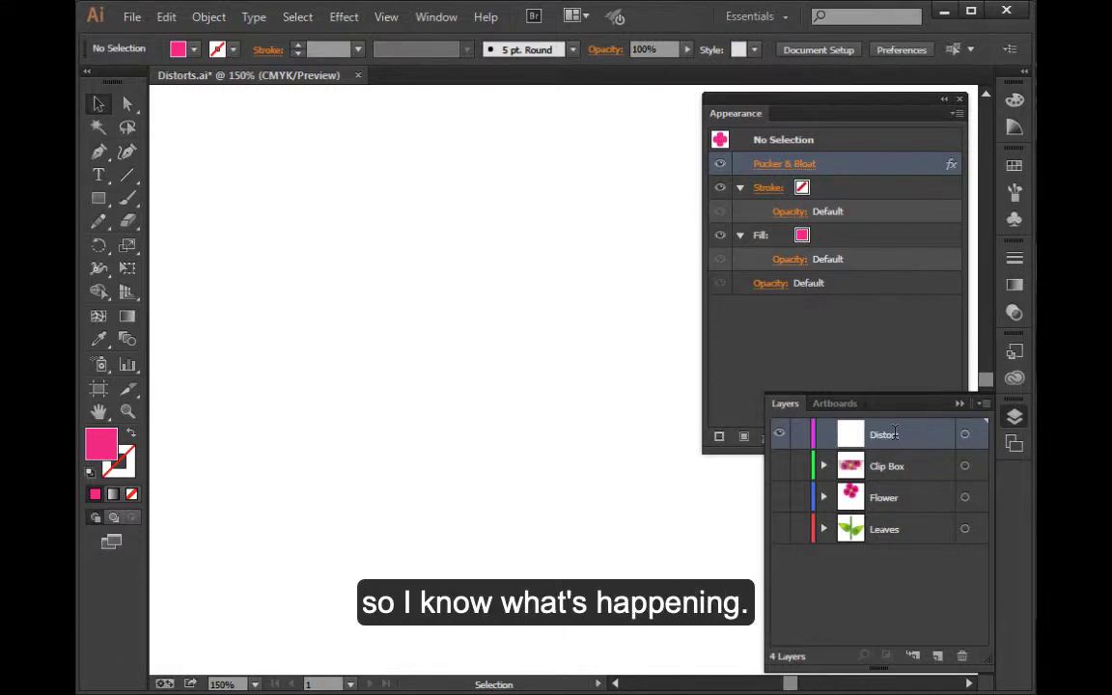
click(99, 198)
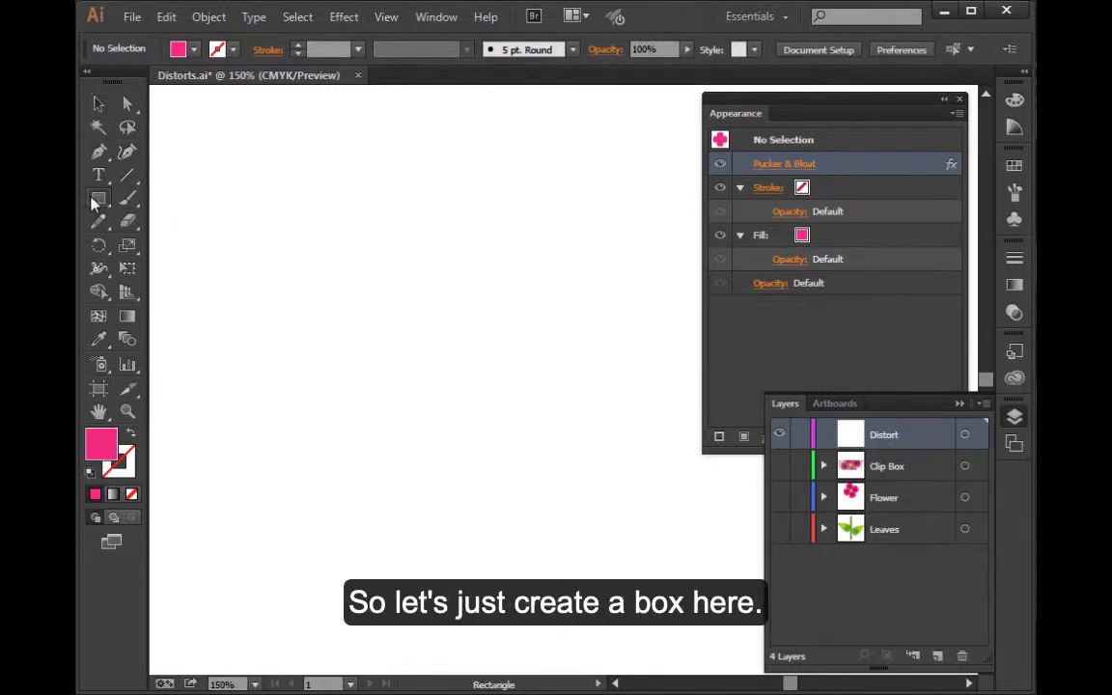
drag(284, 227, 527, 431)
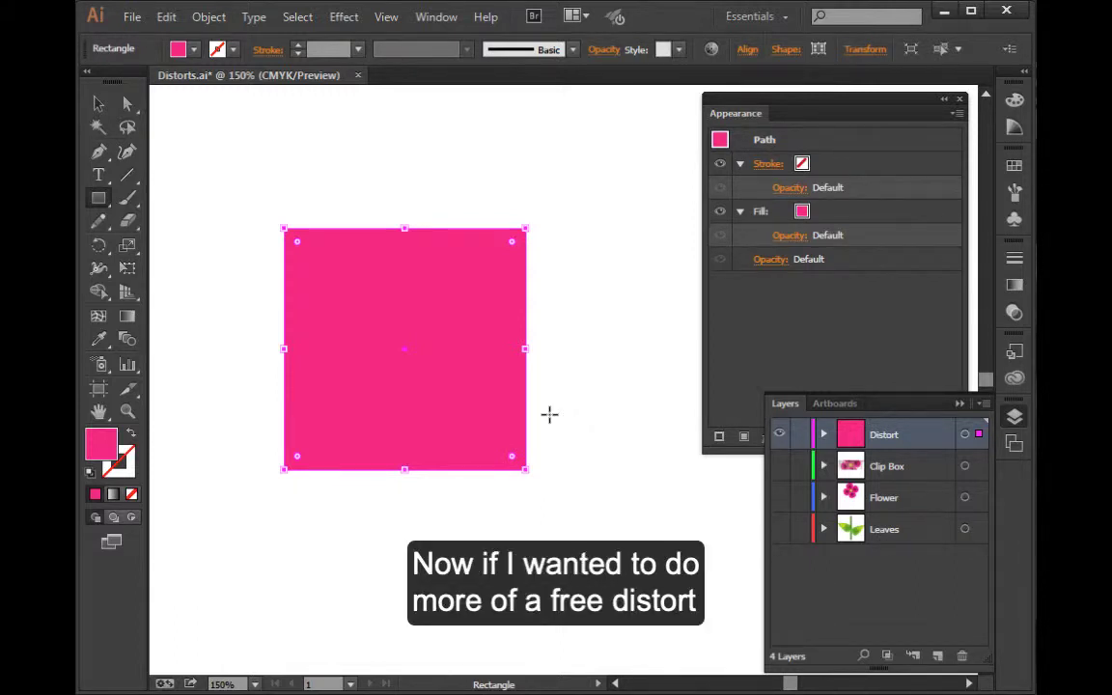
- Apply a Free Distort effect to the square, pulling both top corners inward and raising the bottom-left corner slightly
click(344, 19)
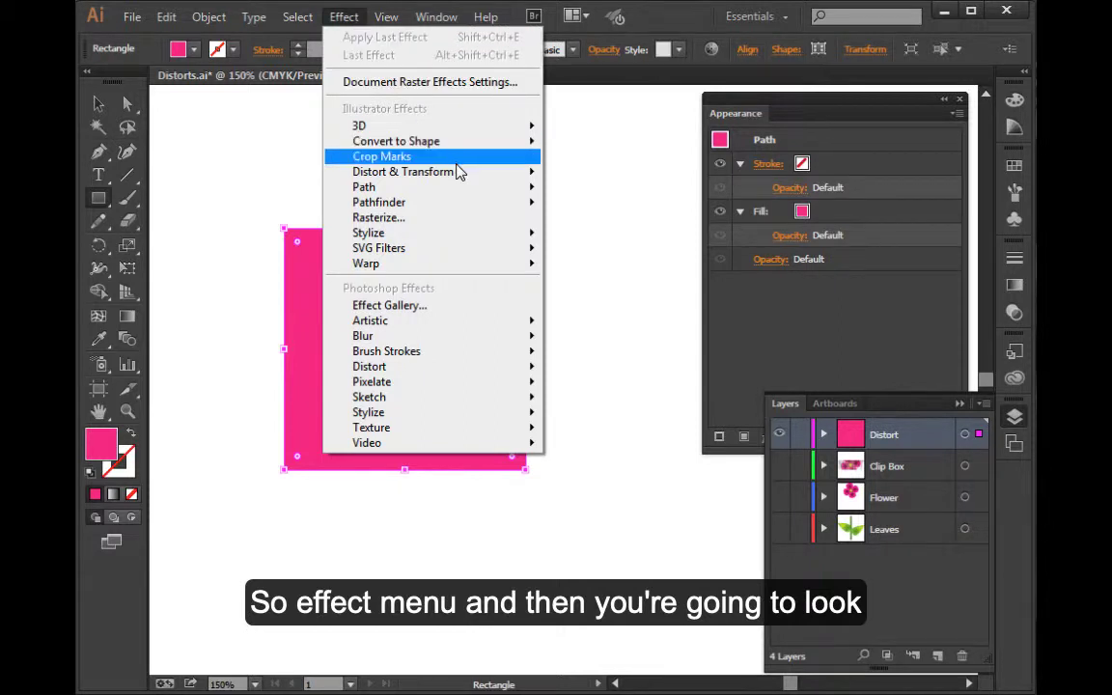
mouse_move(465, 179)
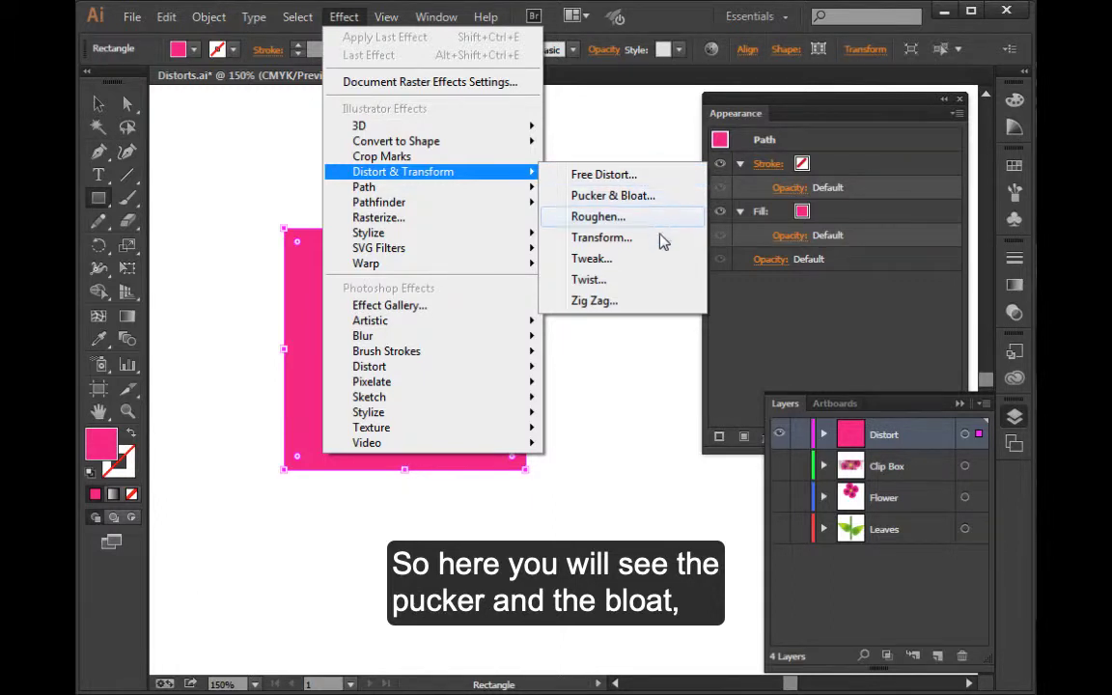
click(637, 183)
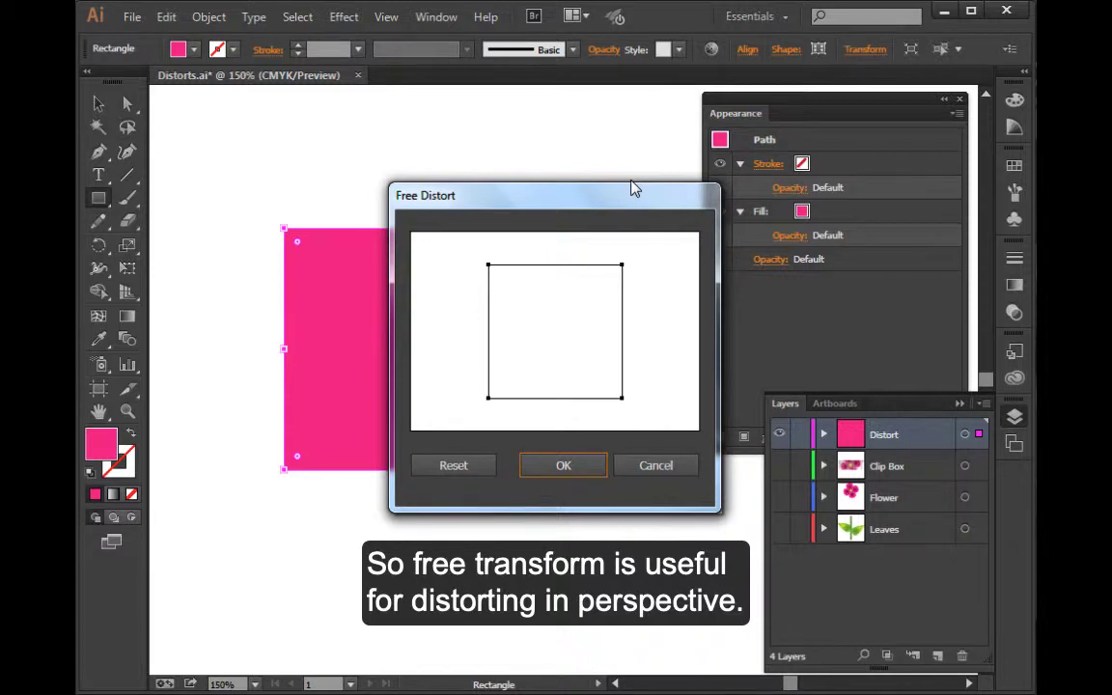
drag(489, 267, 526, 269)
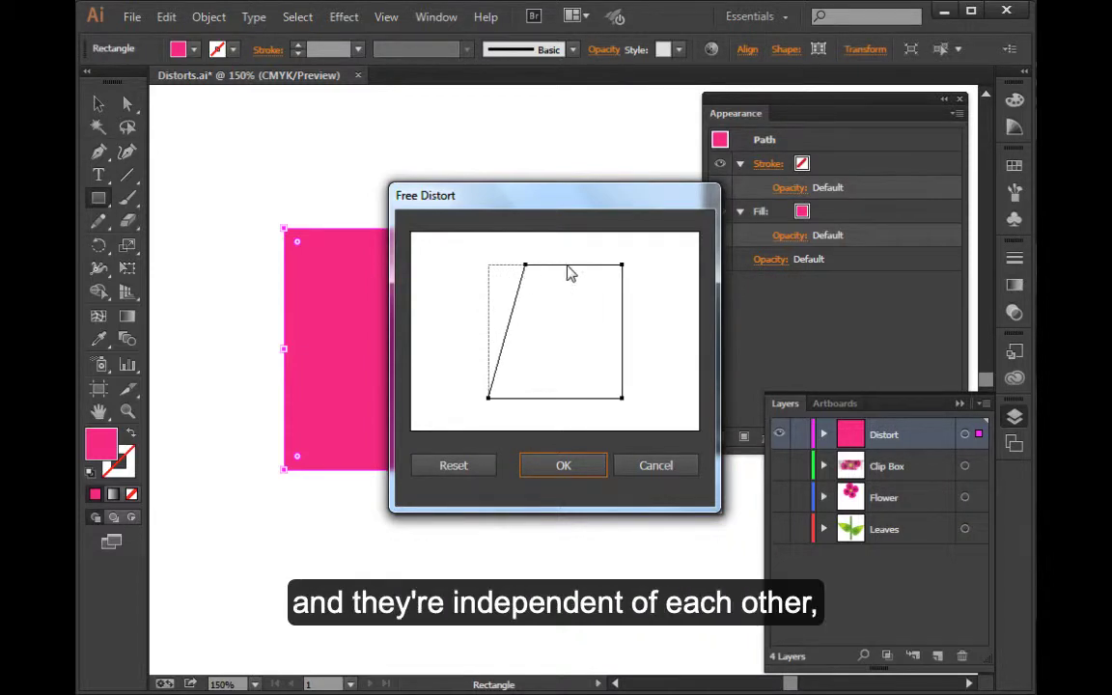
drag(622, 266, 570, 266)
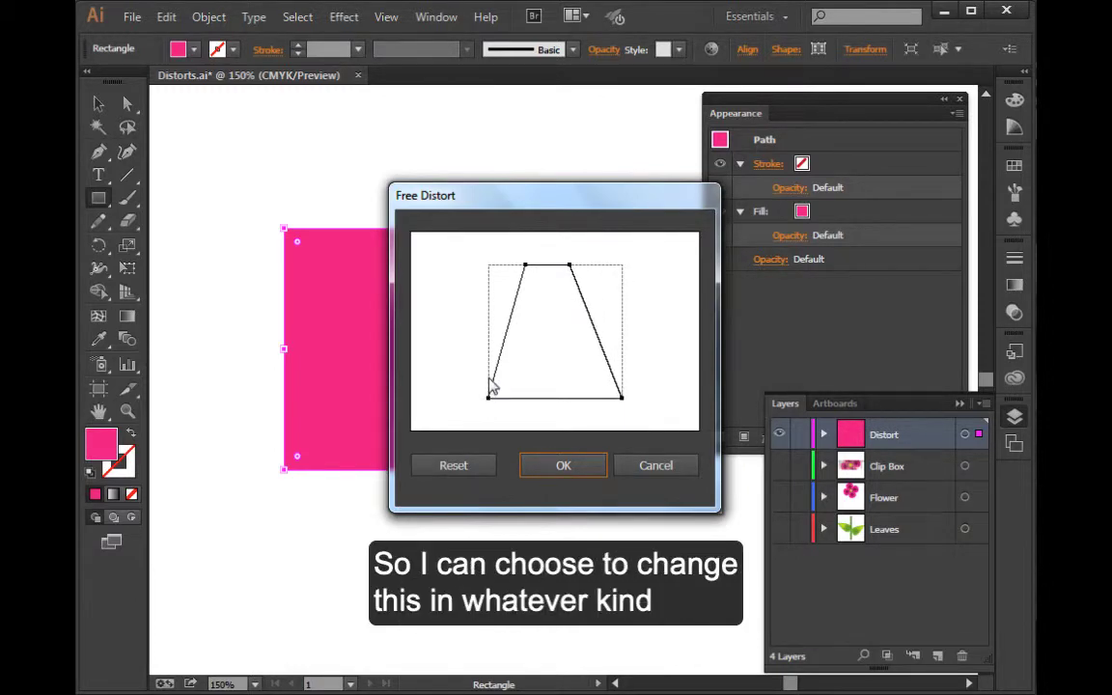
mouse_move(488, 397)
mouse_down()
mouse_move(491, 347)
mouse_move(492, 385)
mouse_up()
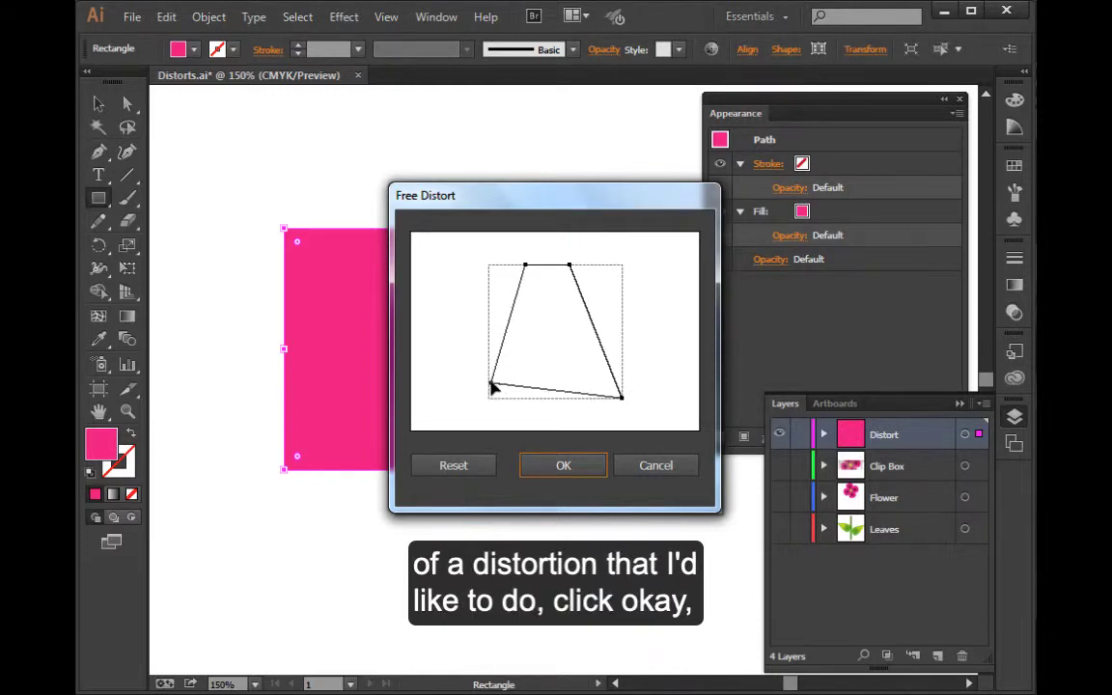
click(539, 463)
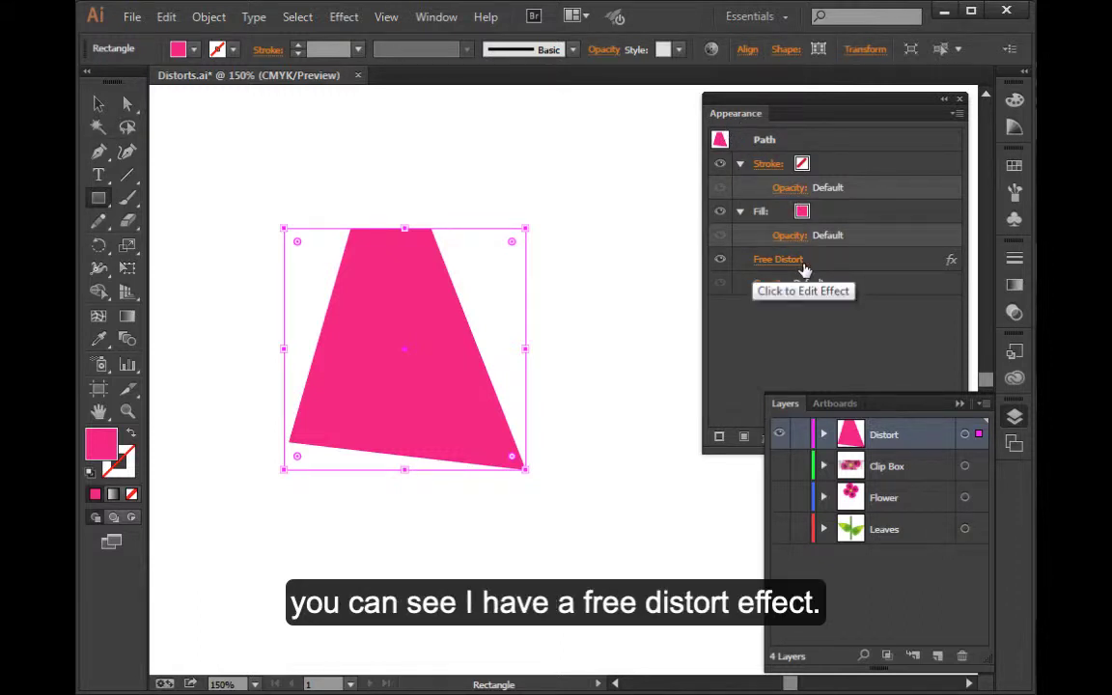
- Toggle the square's Free Distort effect to compare, and edit it so the two top corners sit farther apart
click(719, 262)
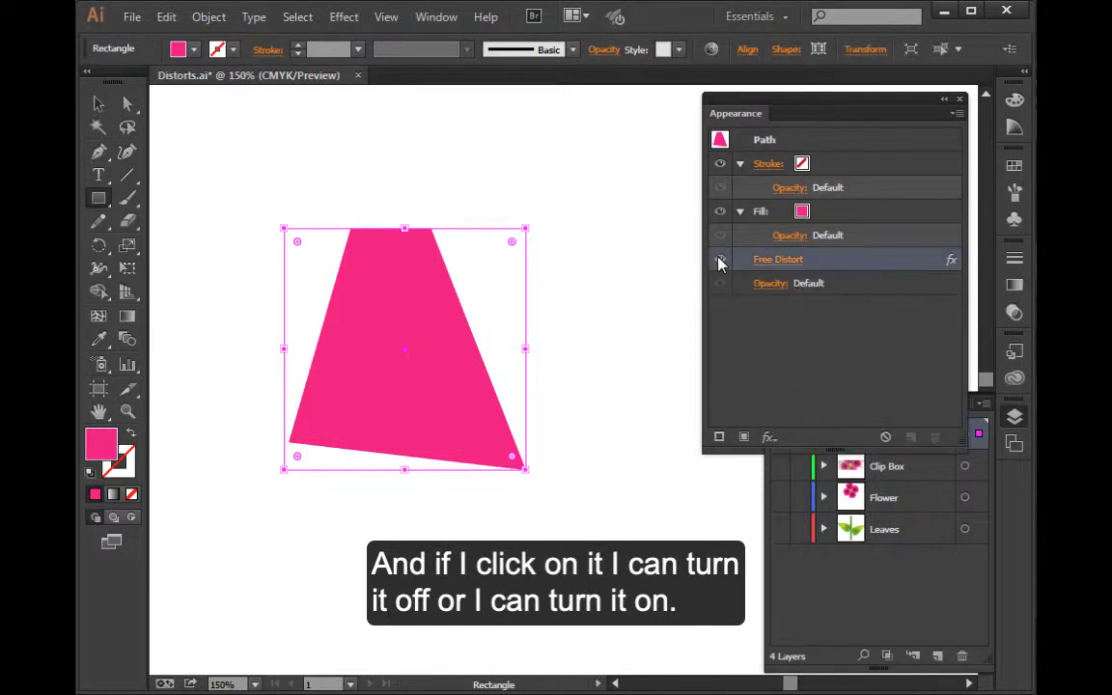
click(719, 262)
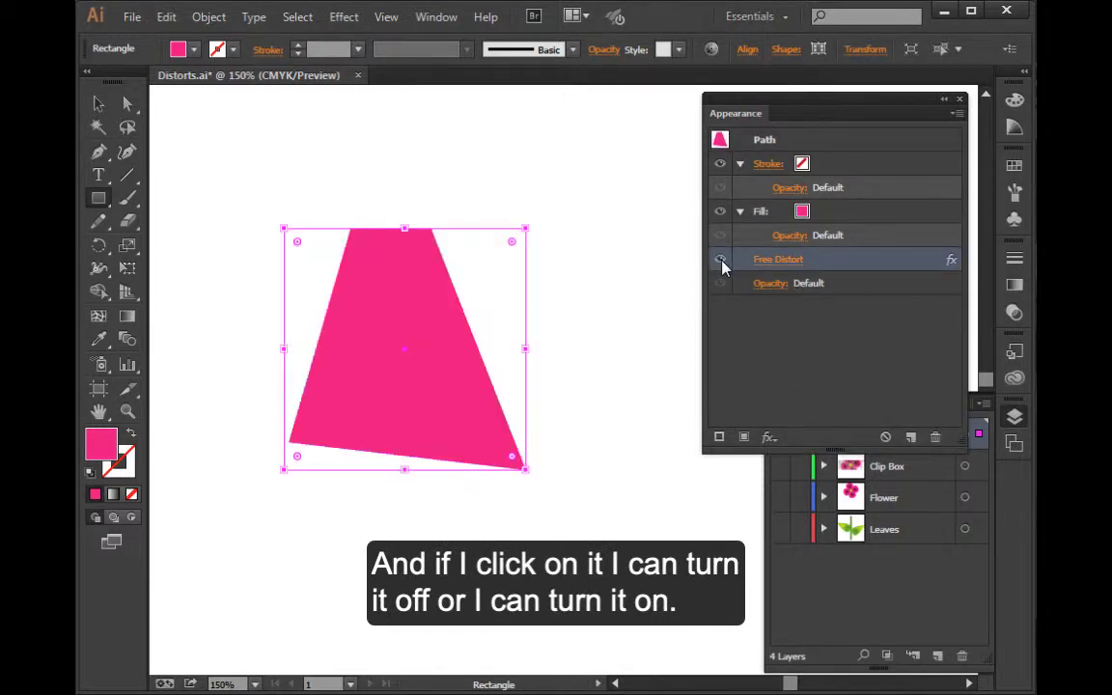
click(776, 260)
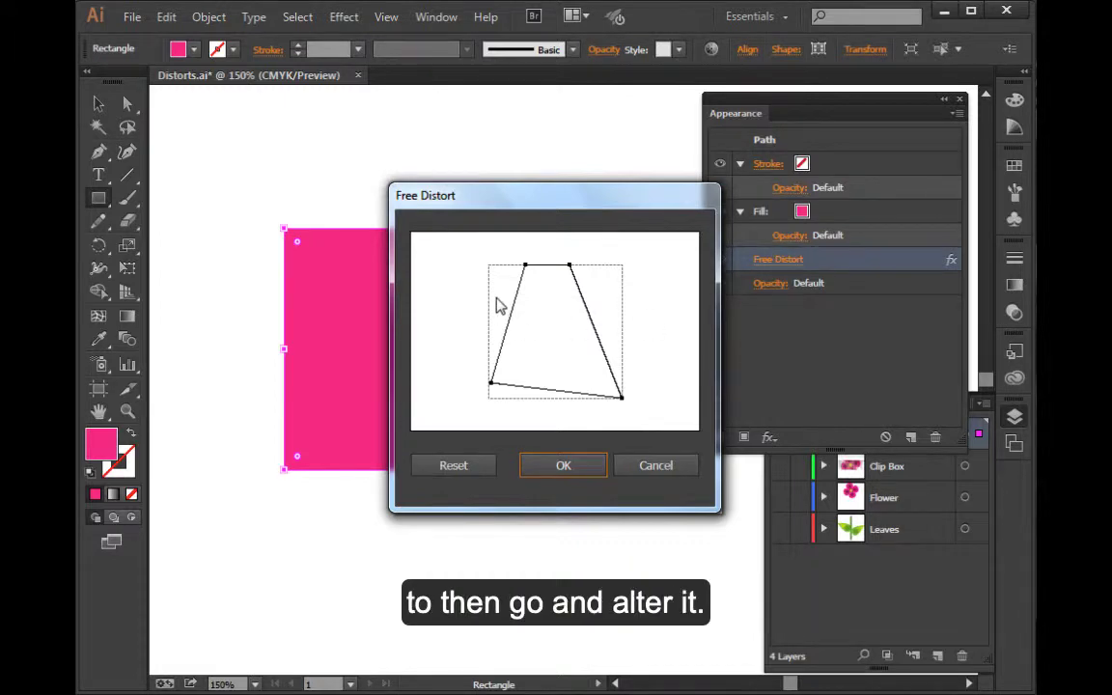
drag(525, 265, 595, 265)
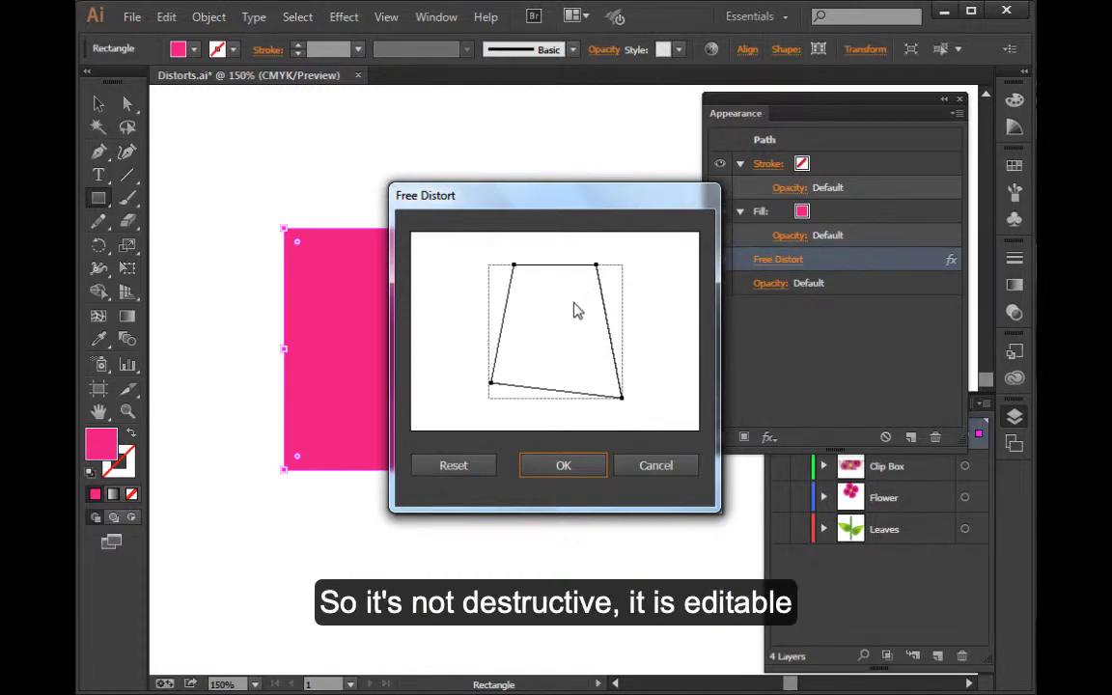
click(557, 469)
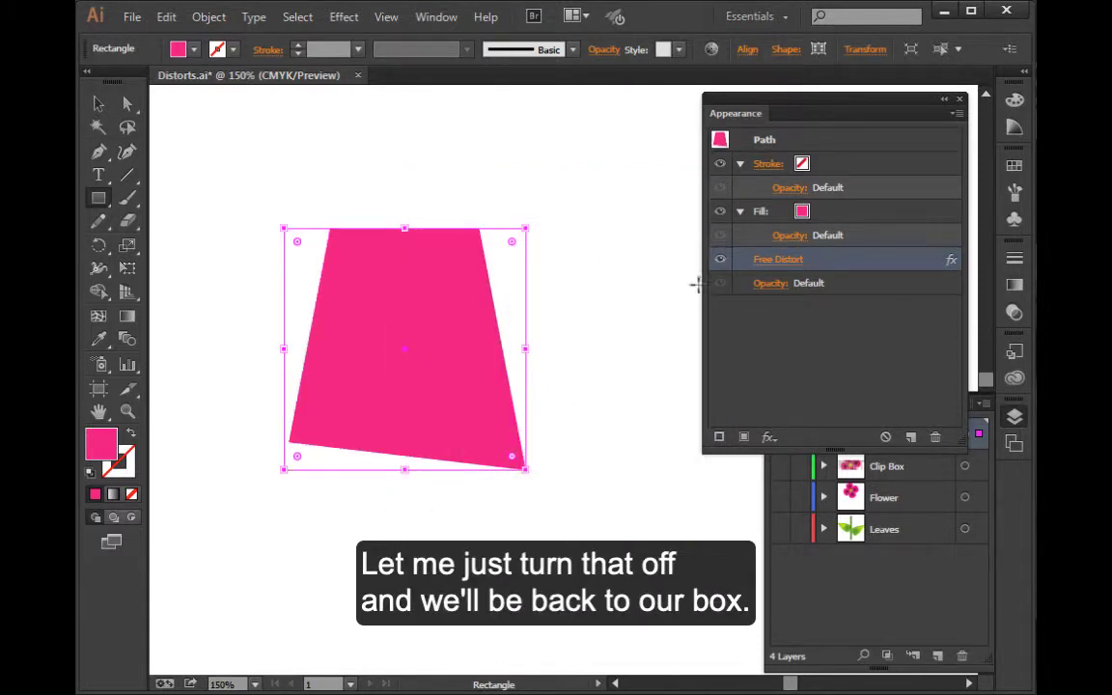
- Hide the square's Free Distort effect and start a Pucker & Bloat effect on it with the preview on
click(720, 259)
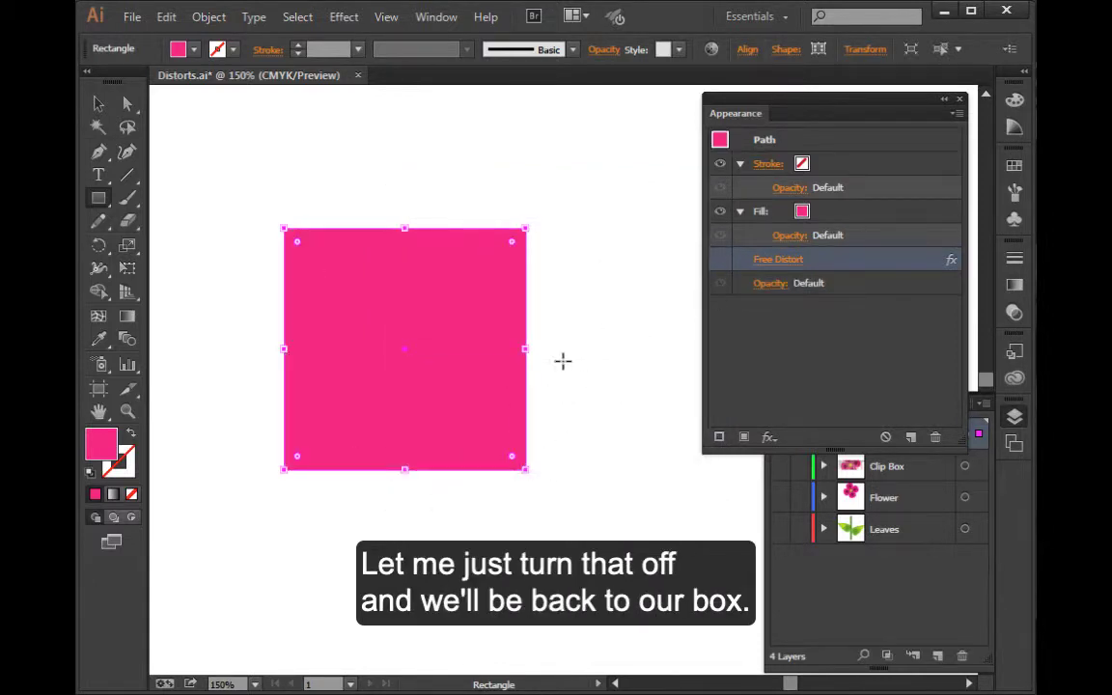
click(98, 103)
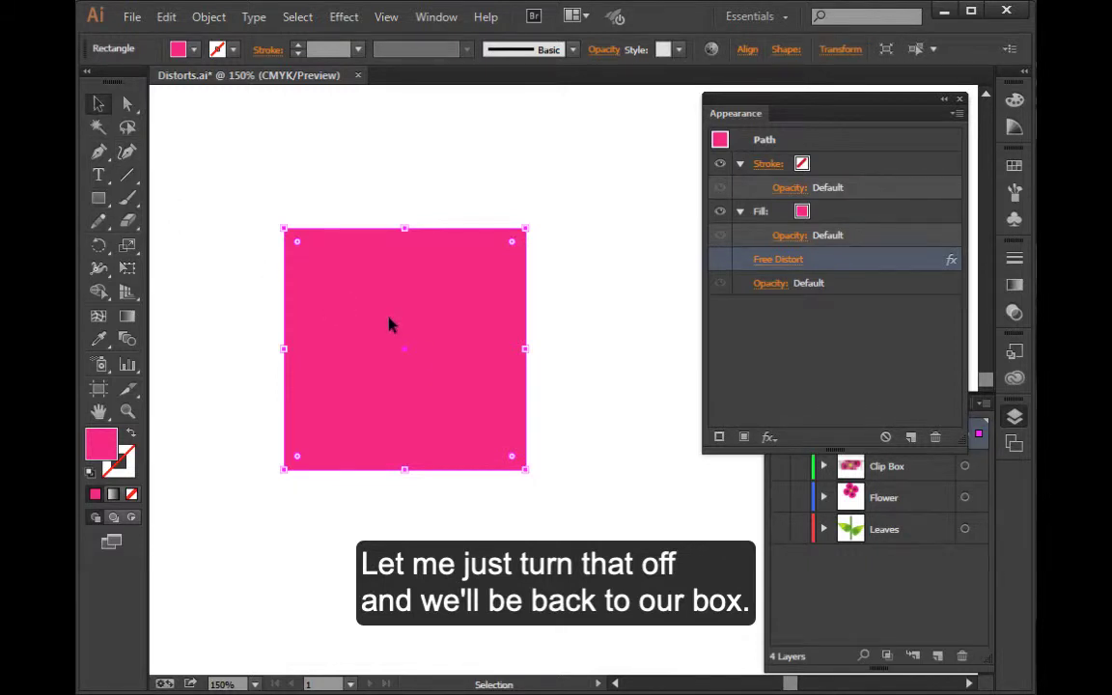
click(342, 17)
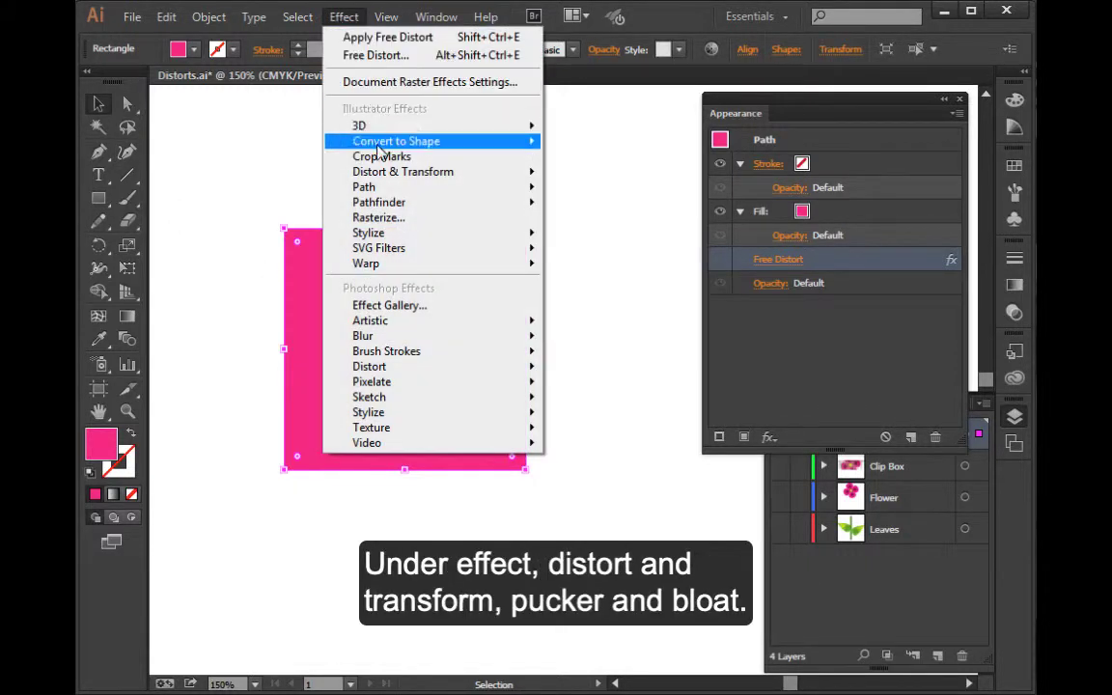
mouse_move(398, 174)
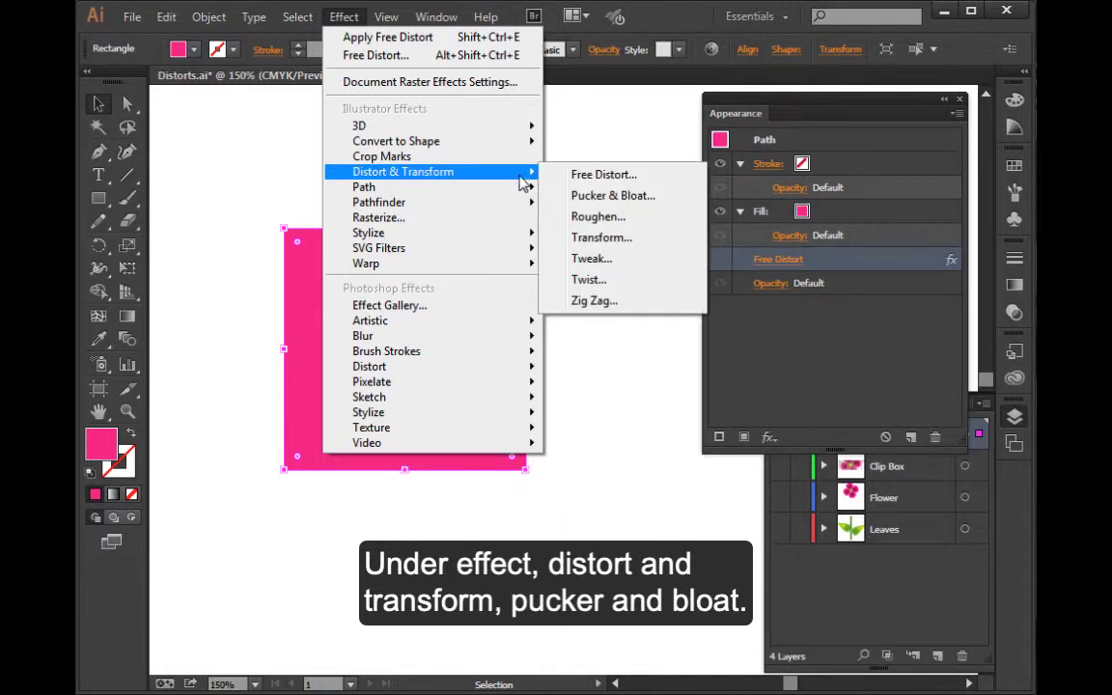
click(604, 196)
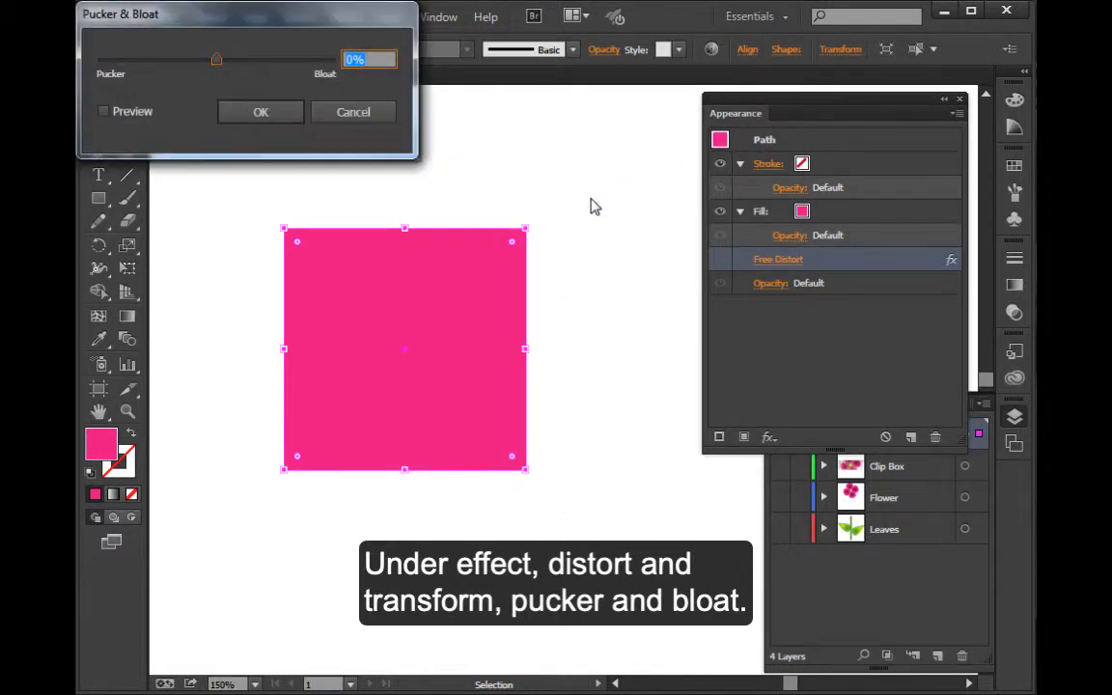
drag(329, 18, 489, 66)
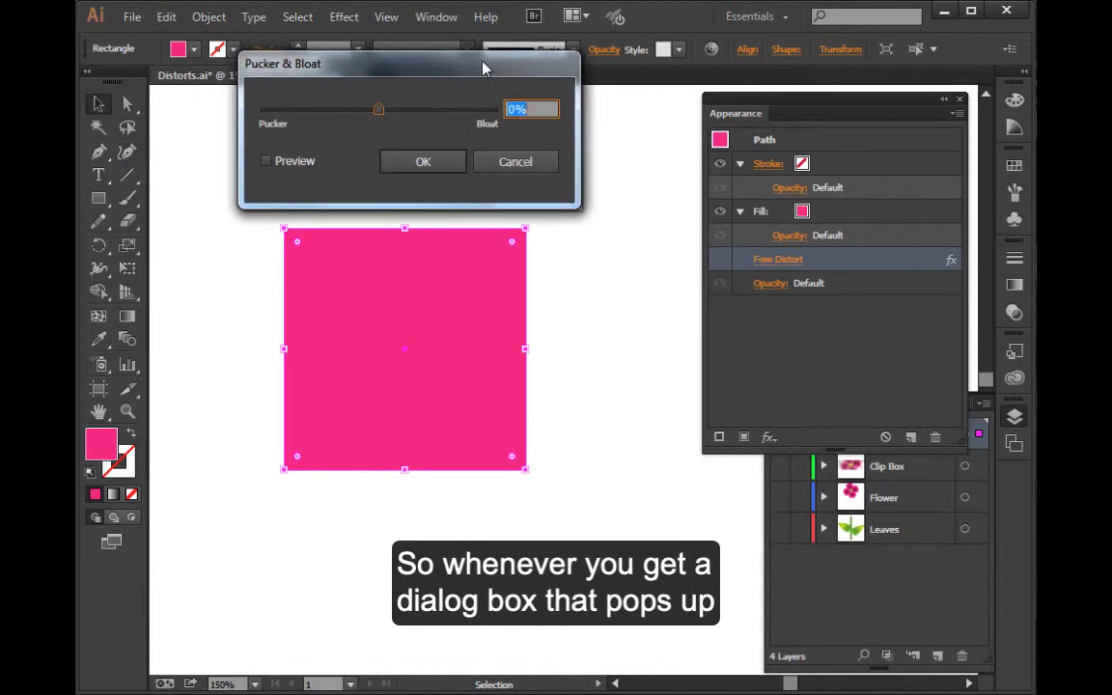
click(268, 164)
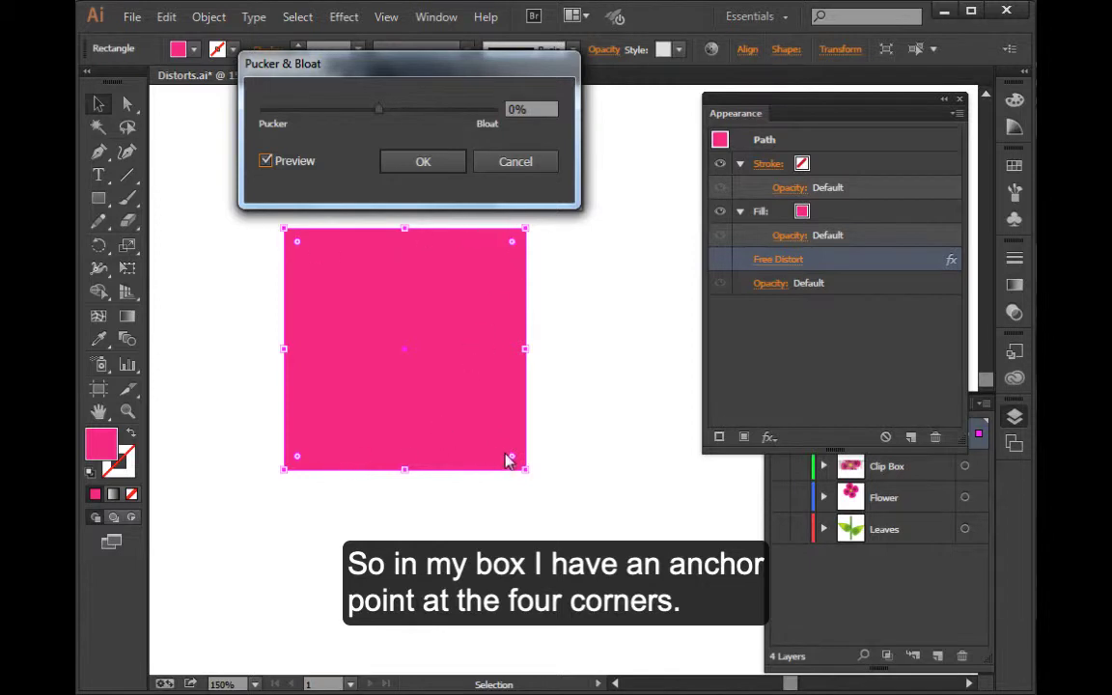
- Preview the square bloated at 87% and puckered at -30%, and apply the Pucker & Bloat effect at -59%
click(379, 112)
drag(379, 112, 427, 100)
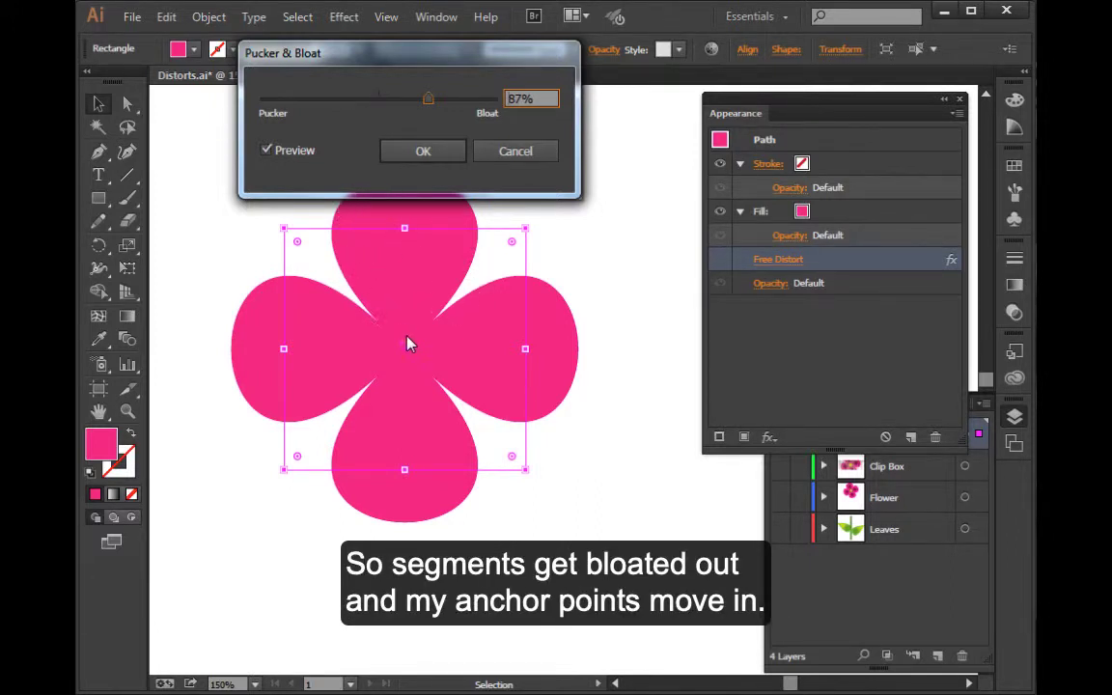
drag(428, 97, 362, 99)
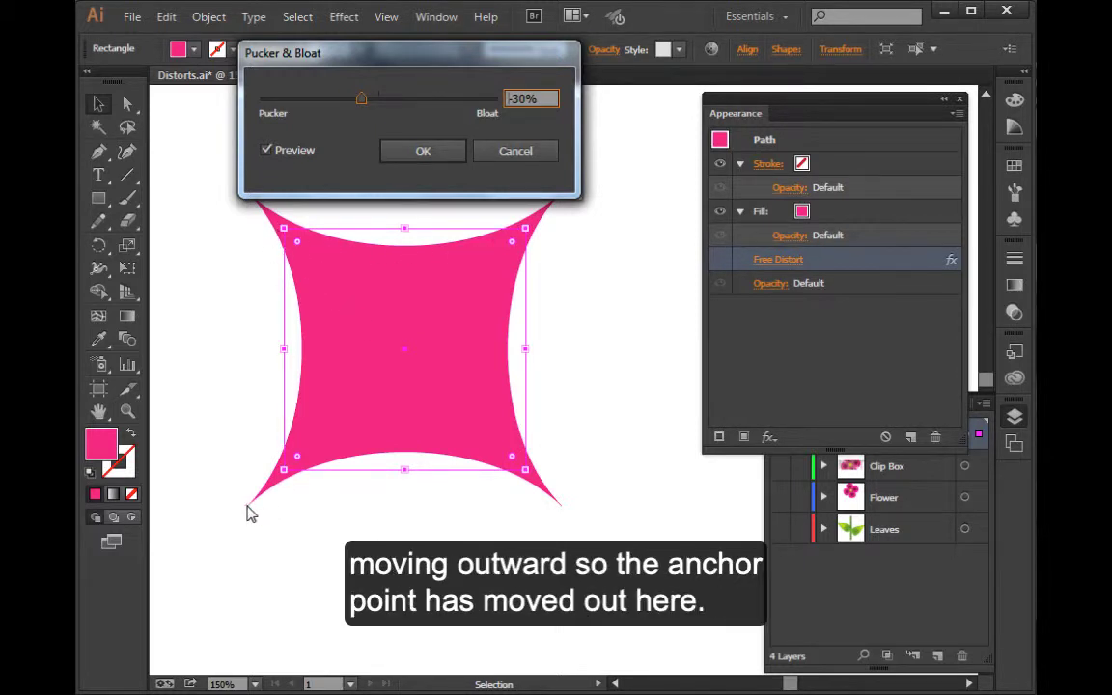
mouse_move(361, 98)
mouse_down()
mouse_move(323, 105)
mouse_move(348, 106)
mouse_up()
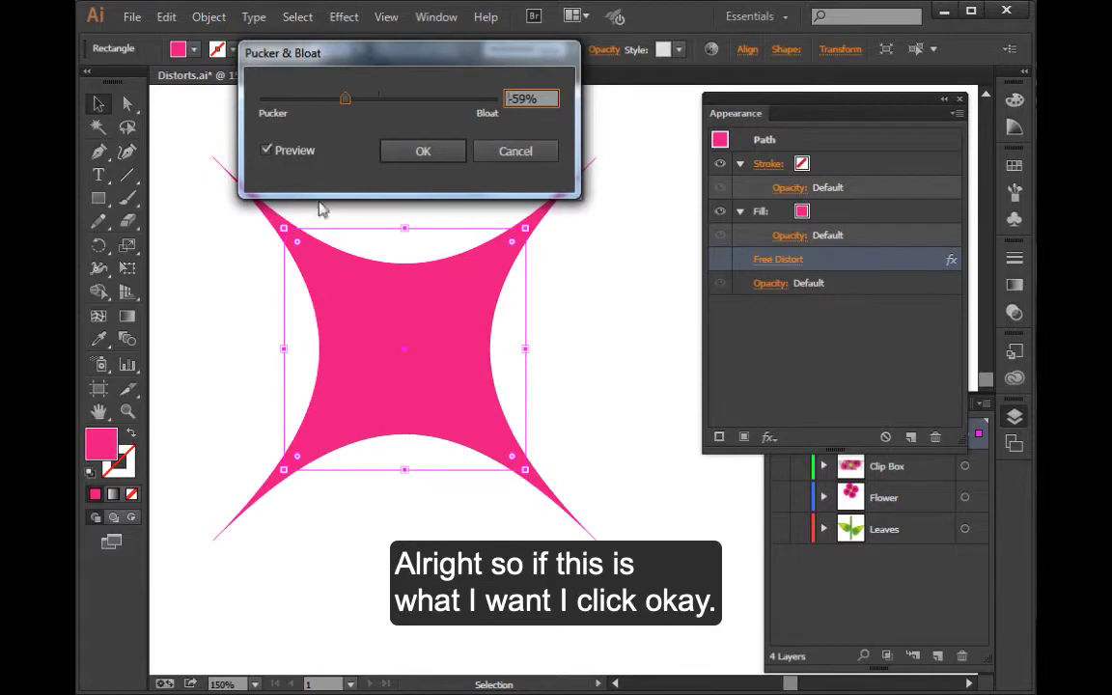
click(425, 154)
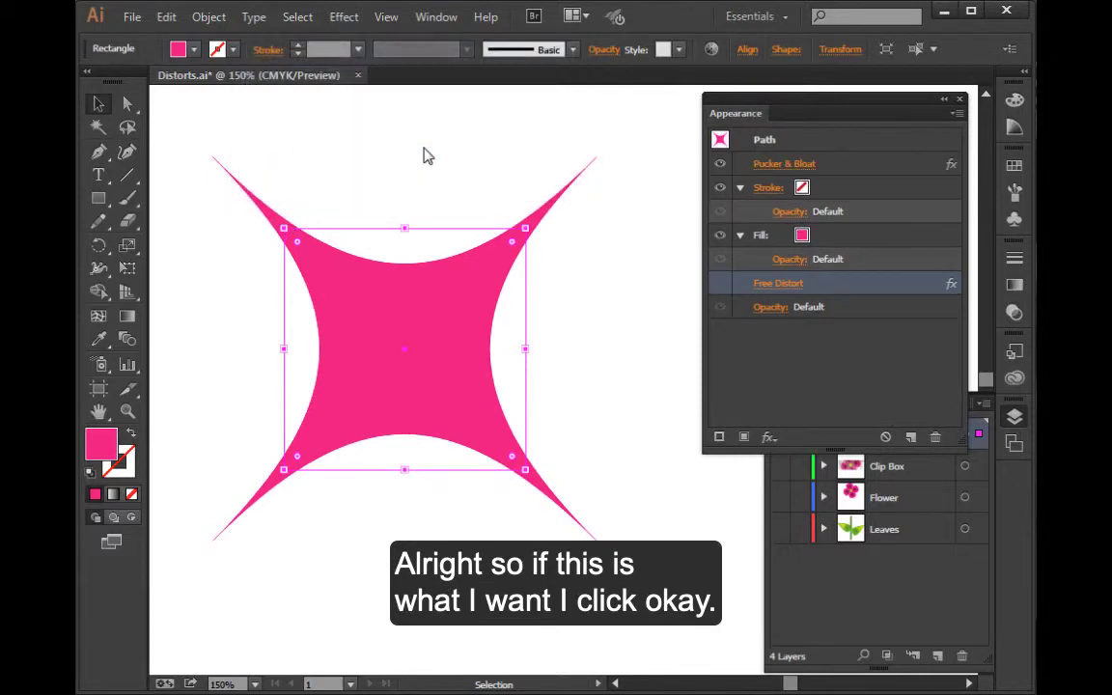
- Toggle the Pucker & Bloat effect off and on, and edit it with preview on to a bloat of about 87%
click(720, 165)
click(720, 166)
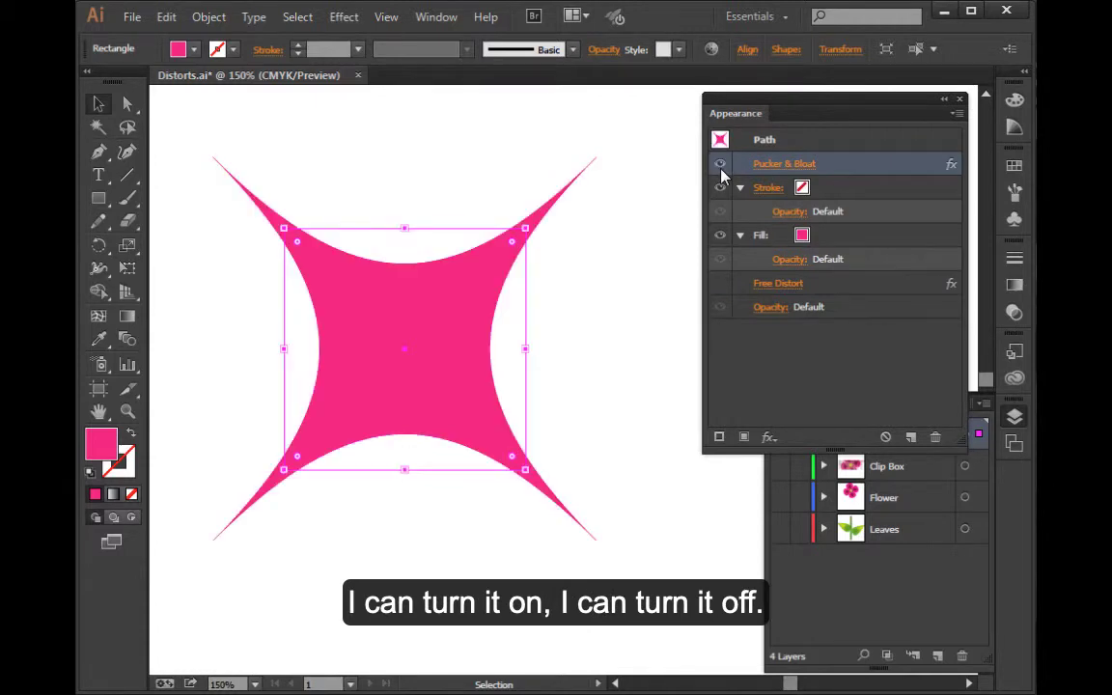
click(781, 165)
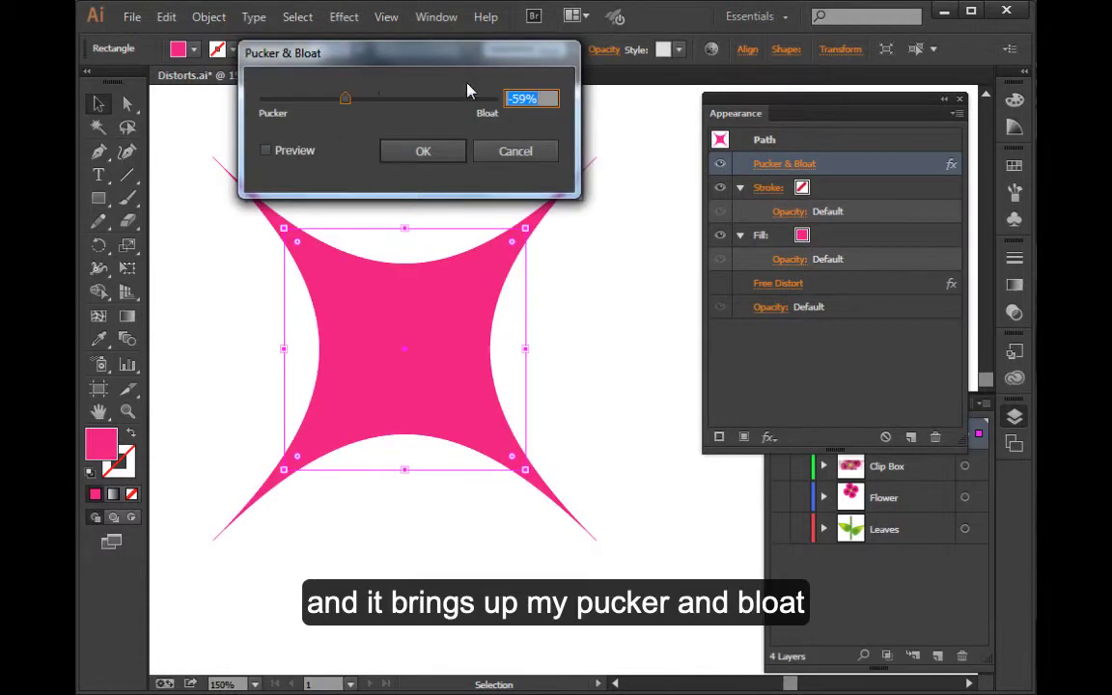
drag(347, 103, 434, 102)
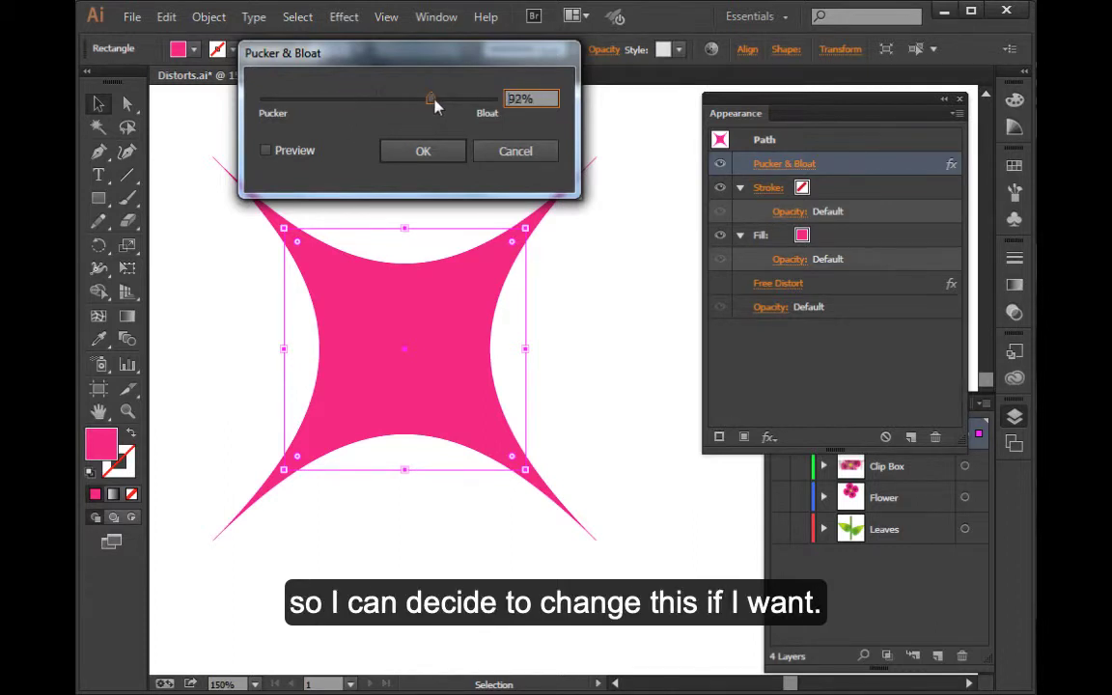
click(266, 152)
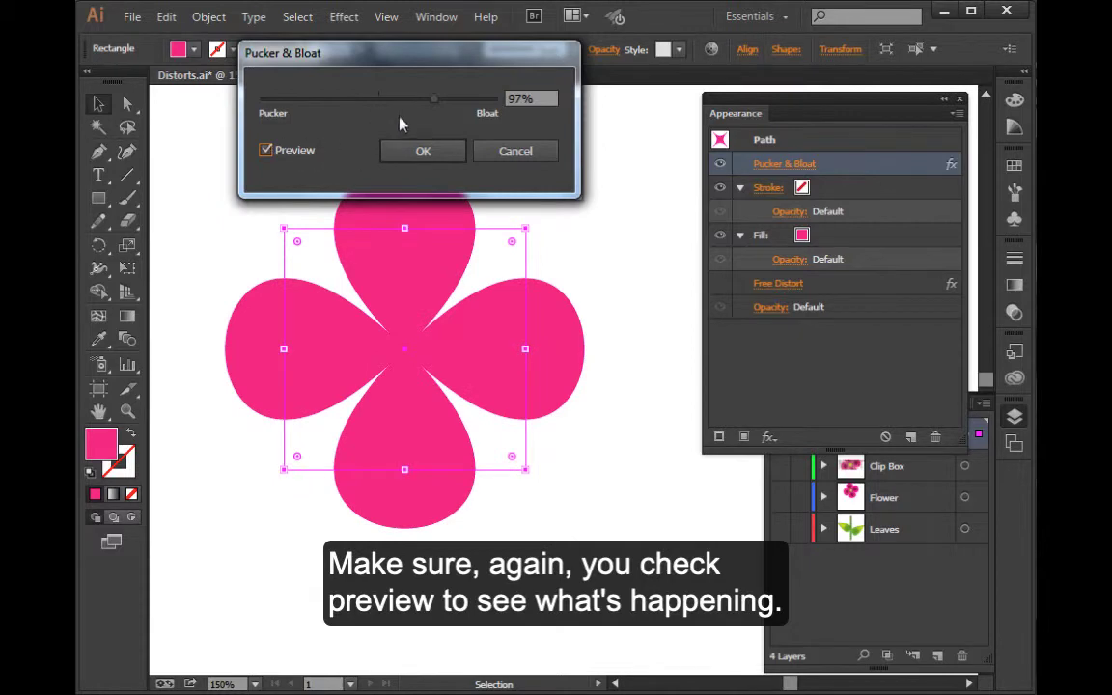
drag(434, 110, 428, 118)
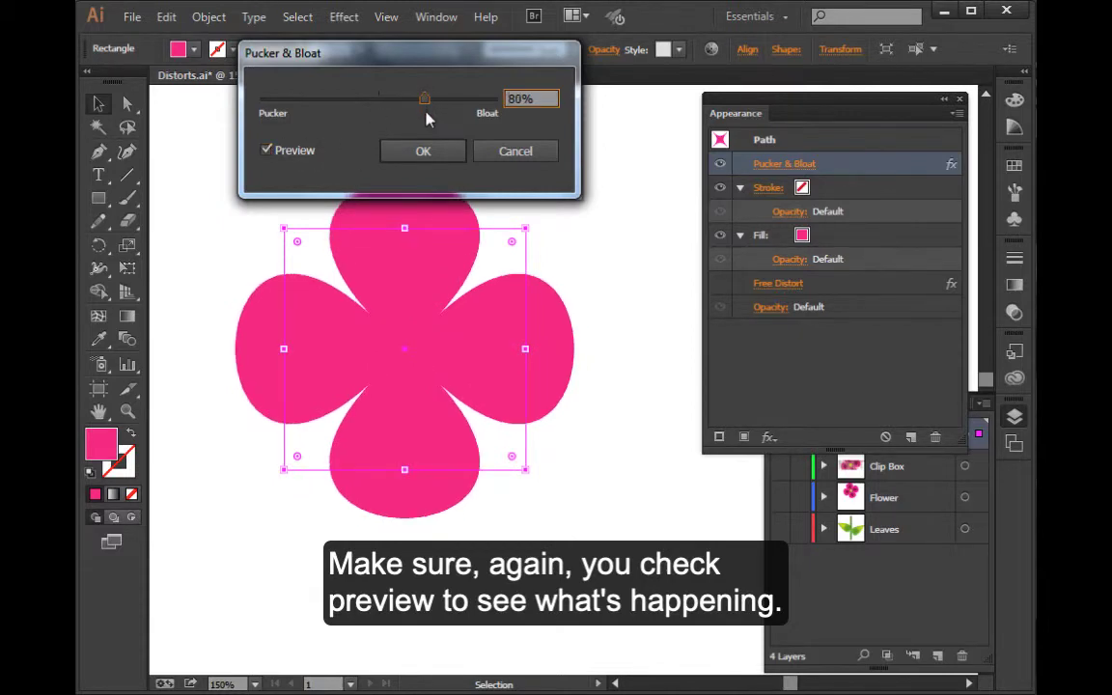
click(422, 152)
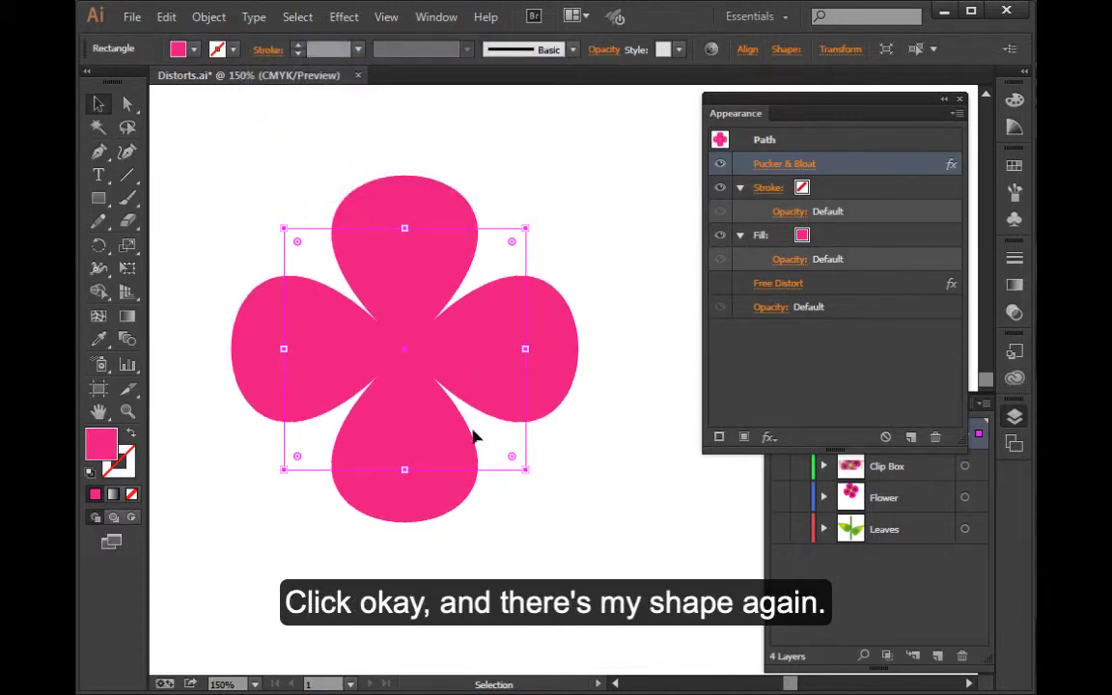
- Move the four-petal shape straight down, and draw a smaller pink square centred in the space above it
click(533, 541)
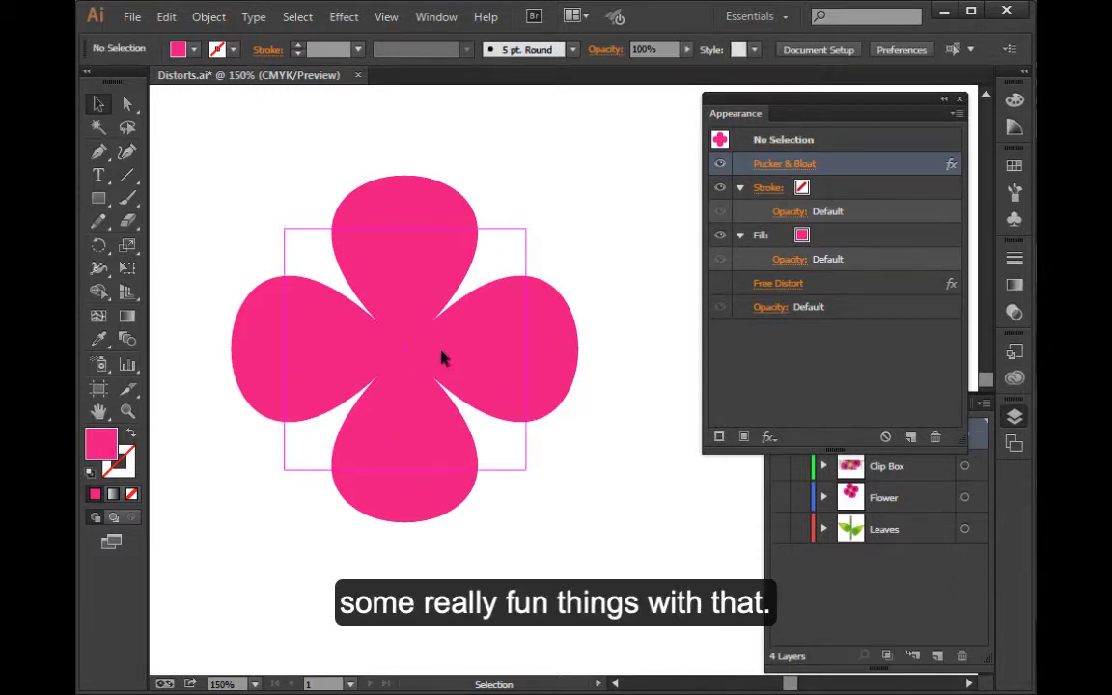
drag(405, 350, 452, 542)
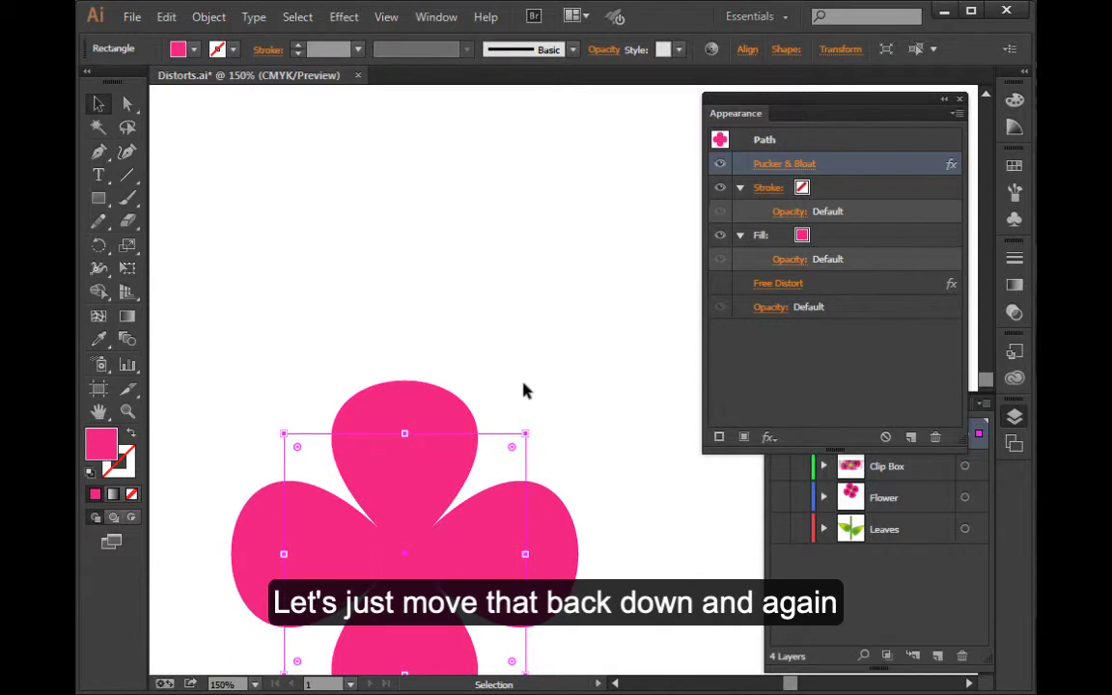
click(99, 199)
drag(310, 126, 430, 280)
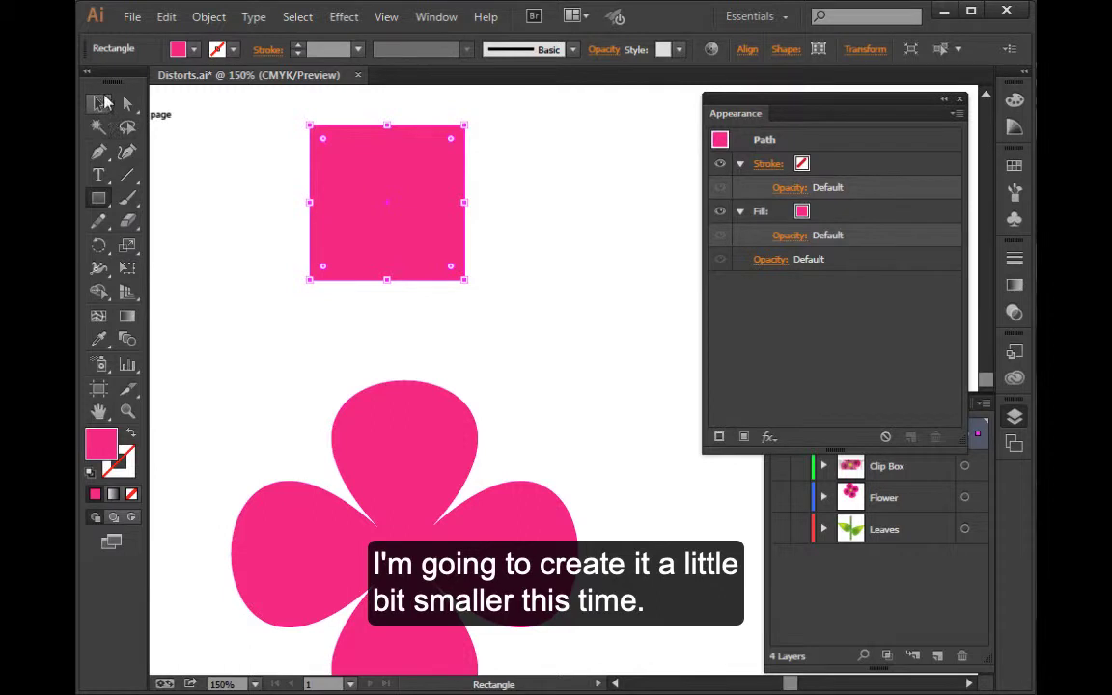
click(98, 104)
drag(387, 209, 400, 232)
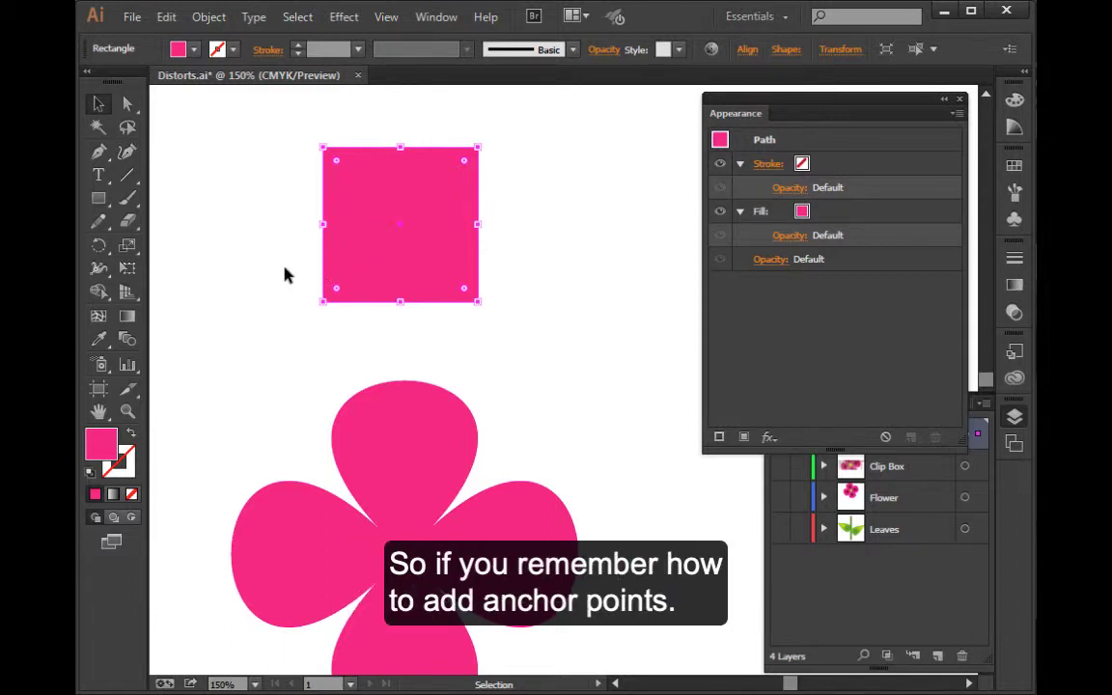
- Add anchor points midway along each side of the small square's path
click(208, 17)
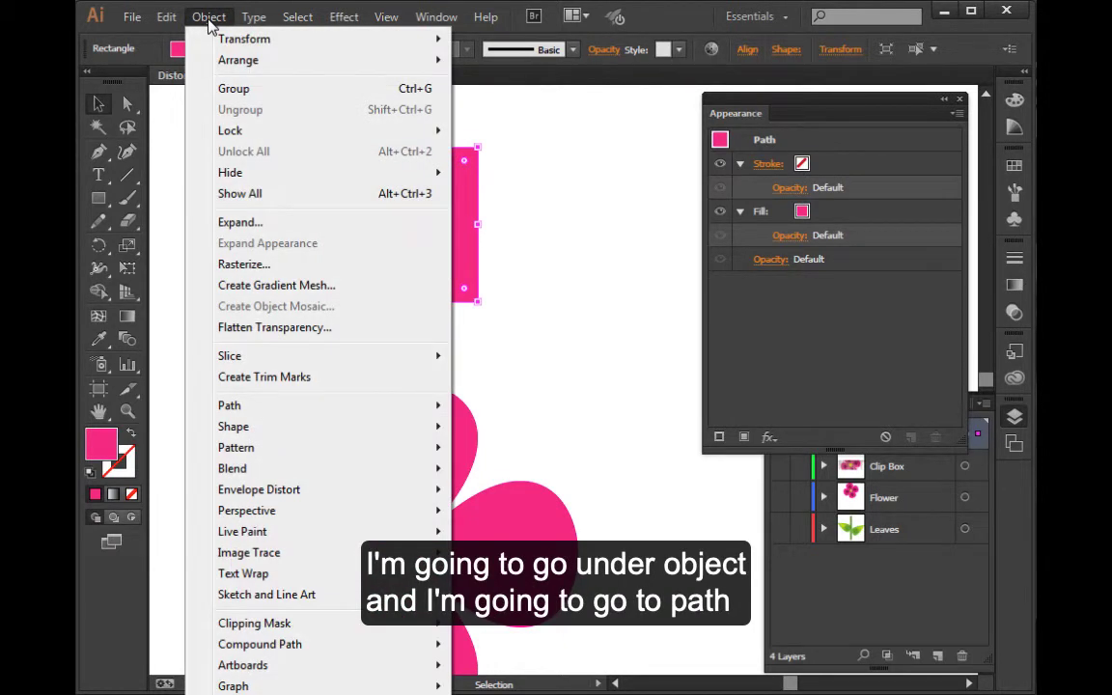
mouse_move(250, 413)
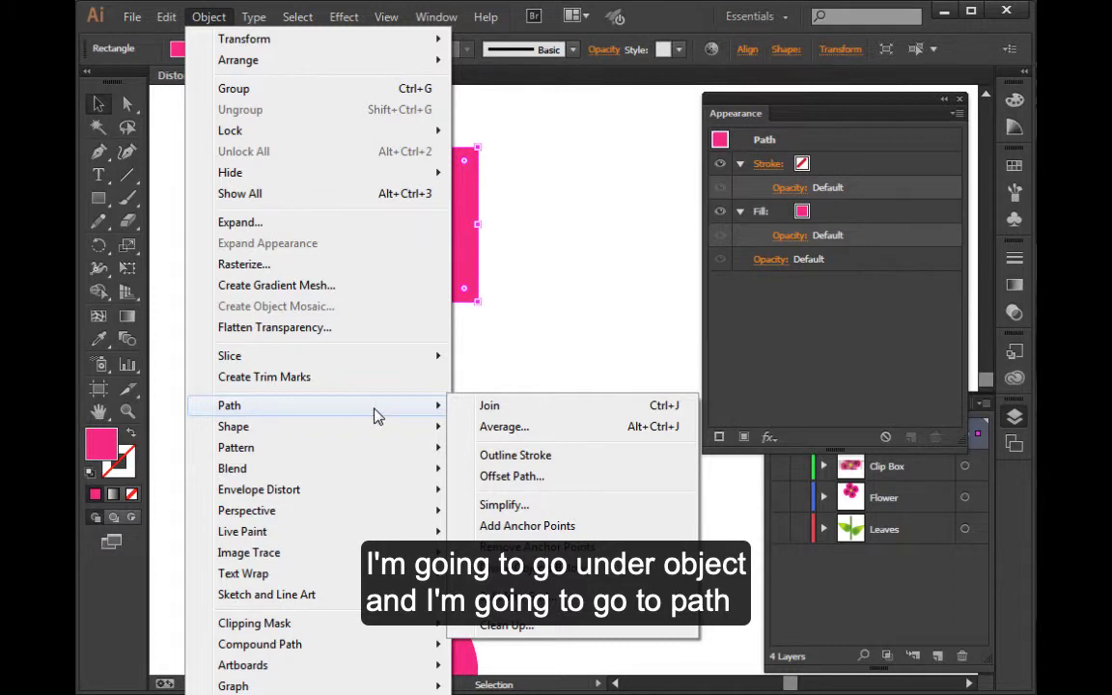
click(585, 529)
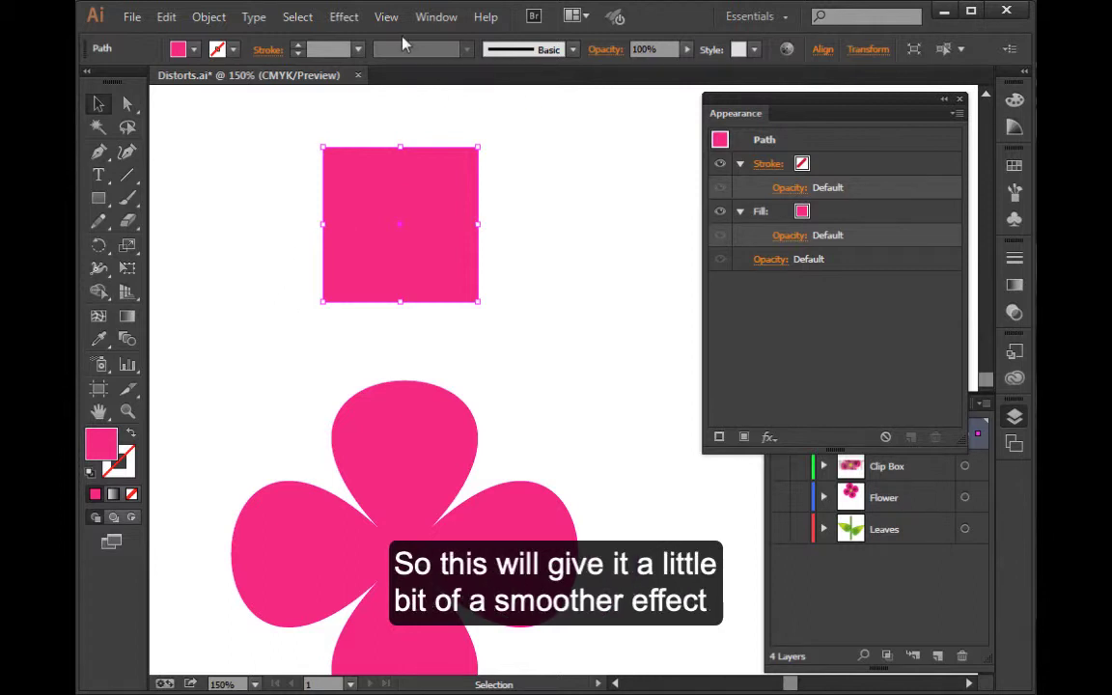
- Start a Twist effect on the small square with preview on, and raise its angle in single-degree increments to 15°
click(344, 16)
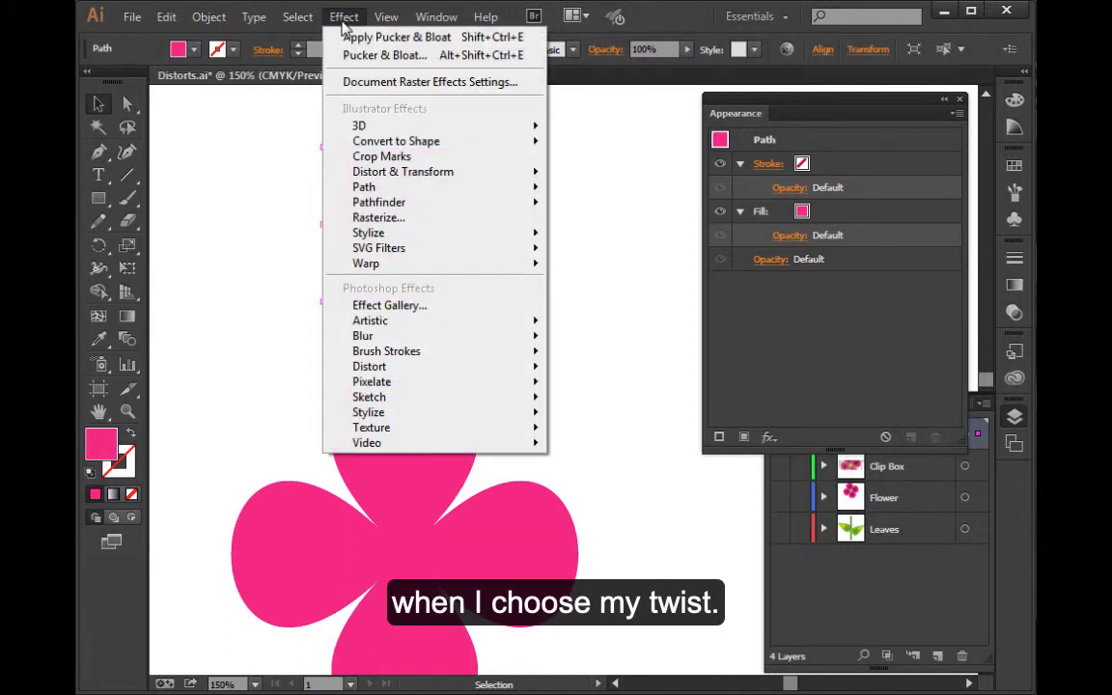
mouse_move(454, 178)
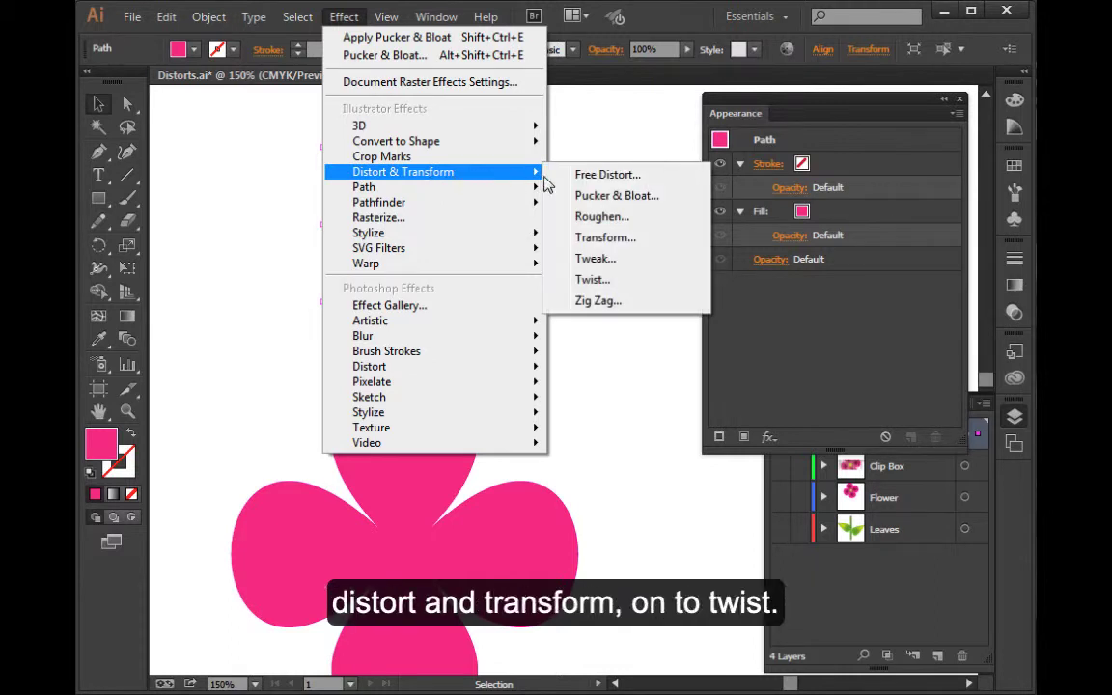
click(625, 287)
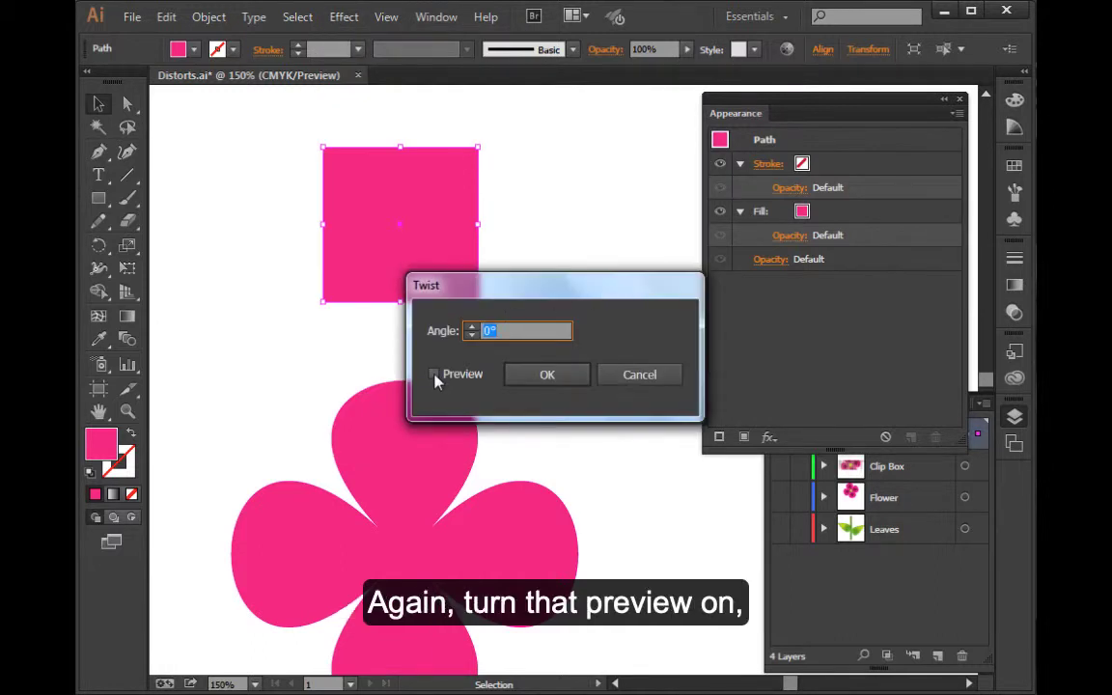
click(434, 375)
drag(550, 294, 409, 367)
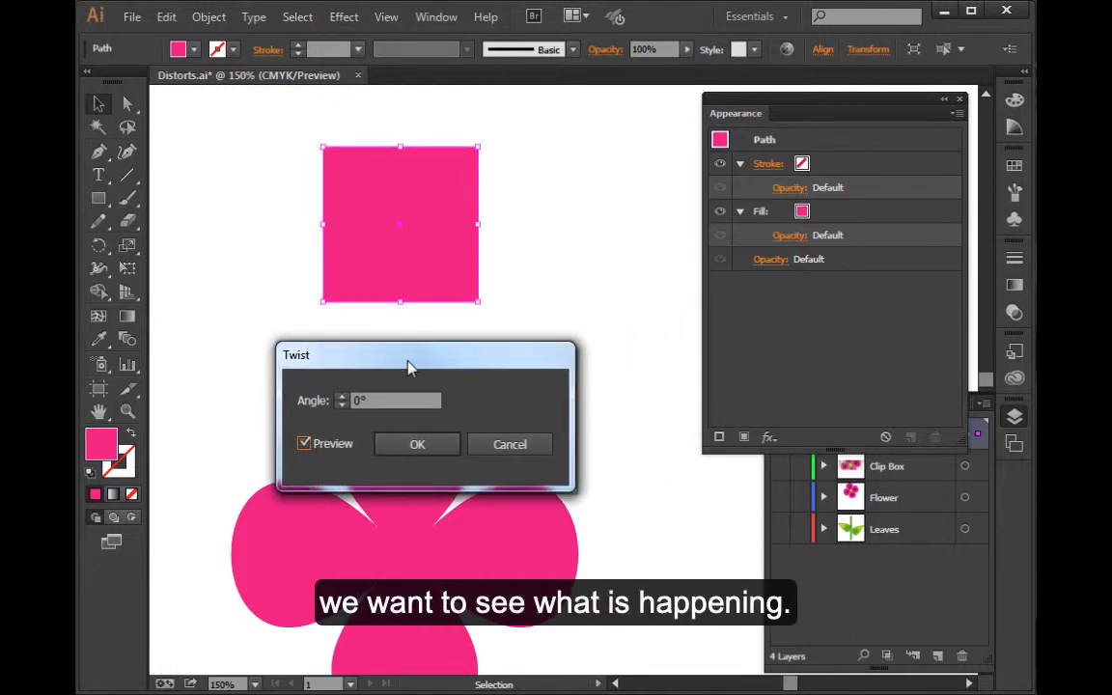
click(342, 397)
click(342, 396)
click(341, 397)
click(342, 397)
click(341, 397)
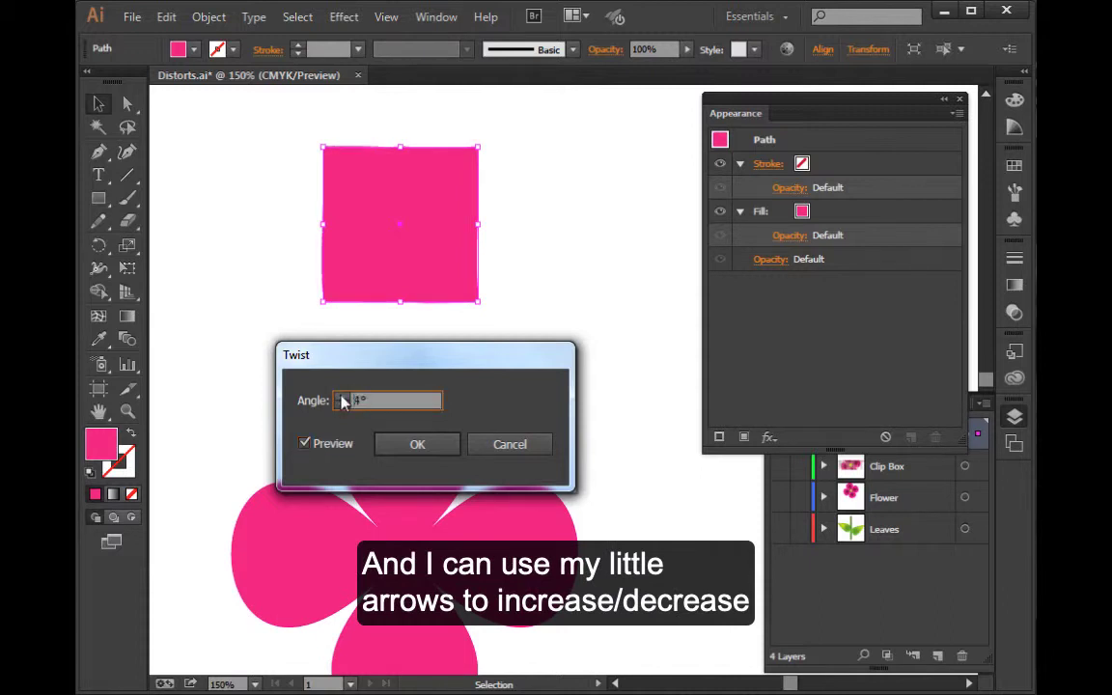
click(342, 396)
click(342, 397)
click(341, 397)
click(342, 397)
click(342, 396)
click(341, 397)
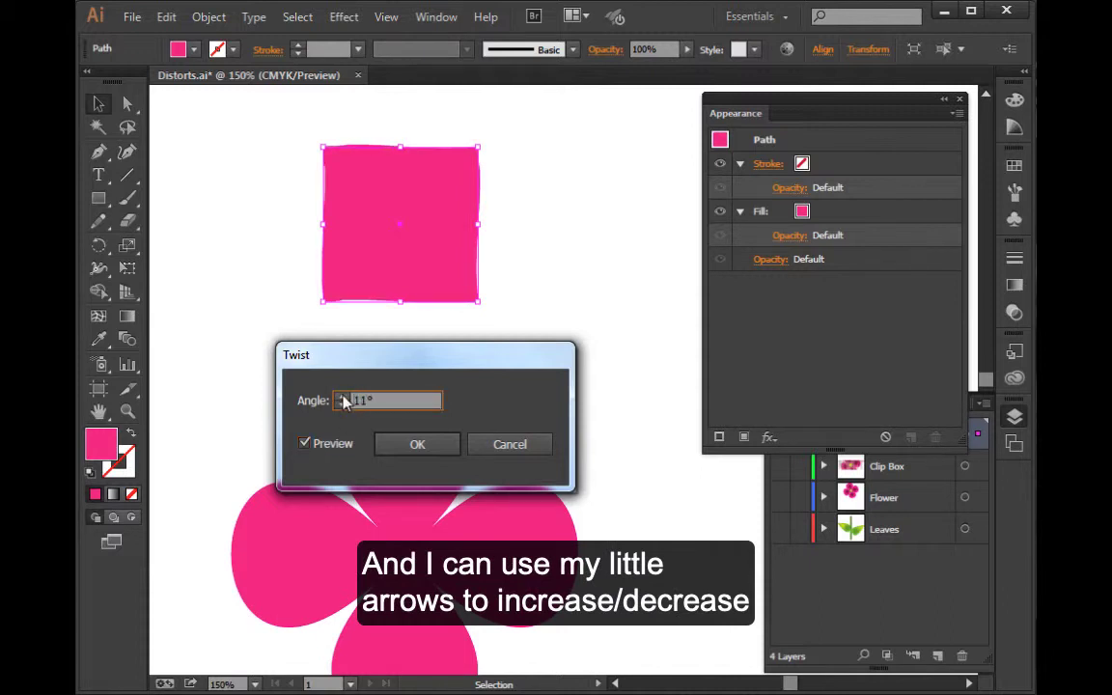
click(341, 397)
click(342, 397)
click(342, 397)
click(342, 397)
- Preview the small square's twist at 45°, and set the Twist angle to 90°
double_click(365, 399)
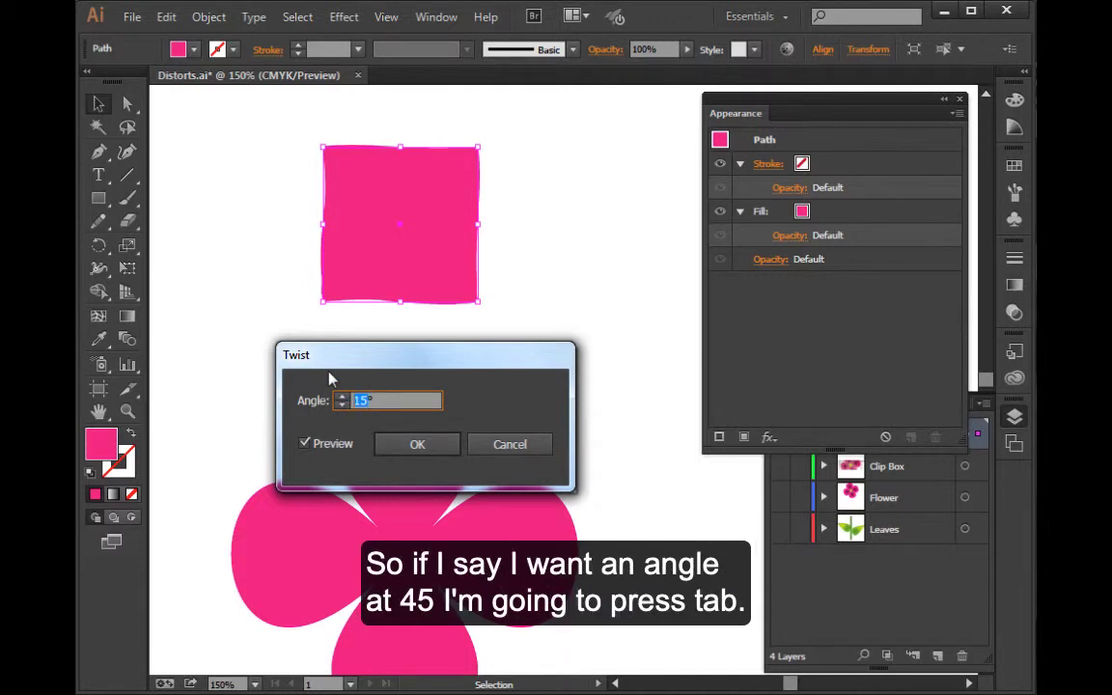
text(45)
key(Tab)
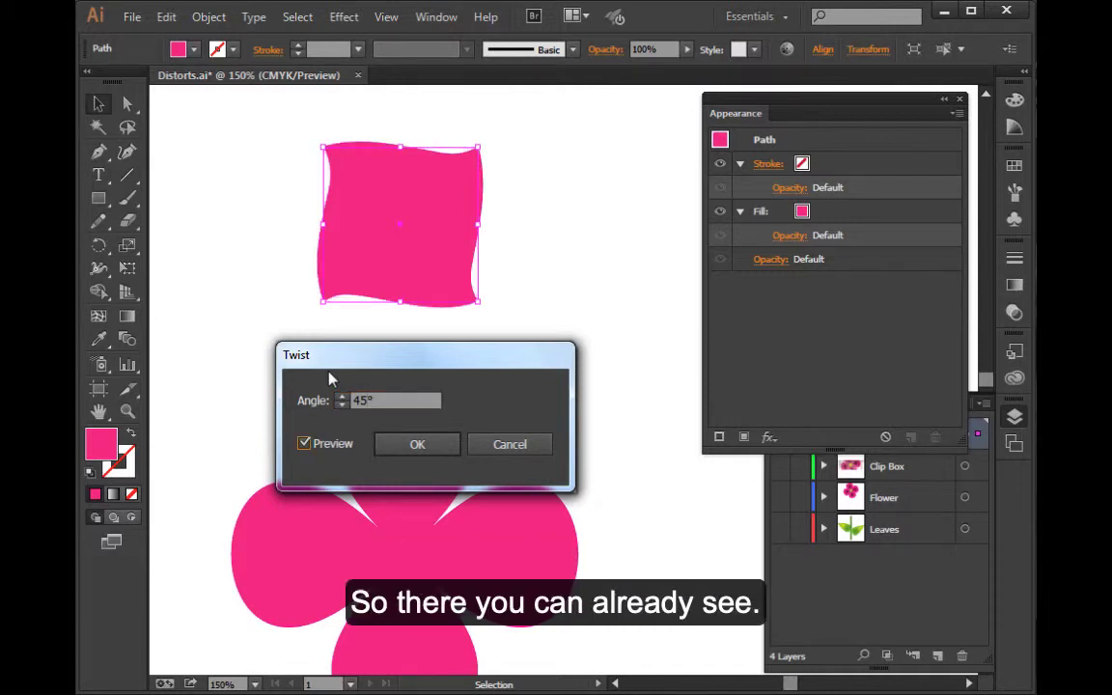
click(365, 400)
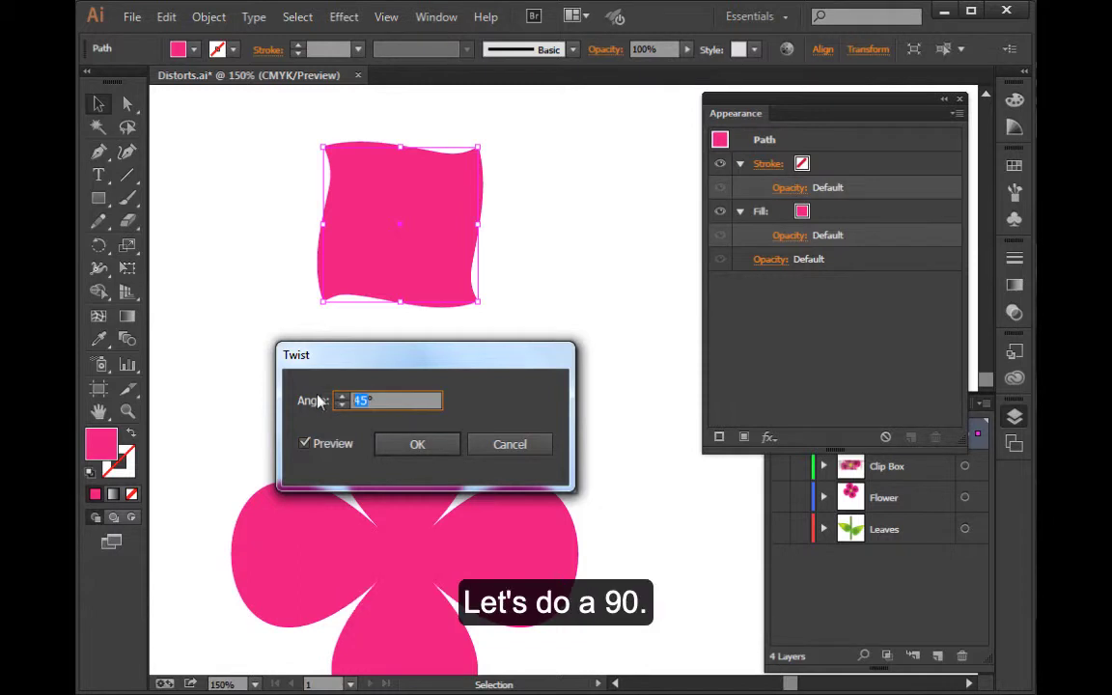
text(90)
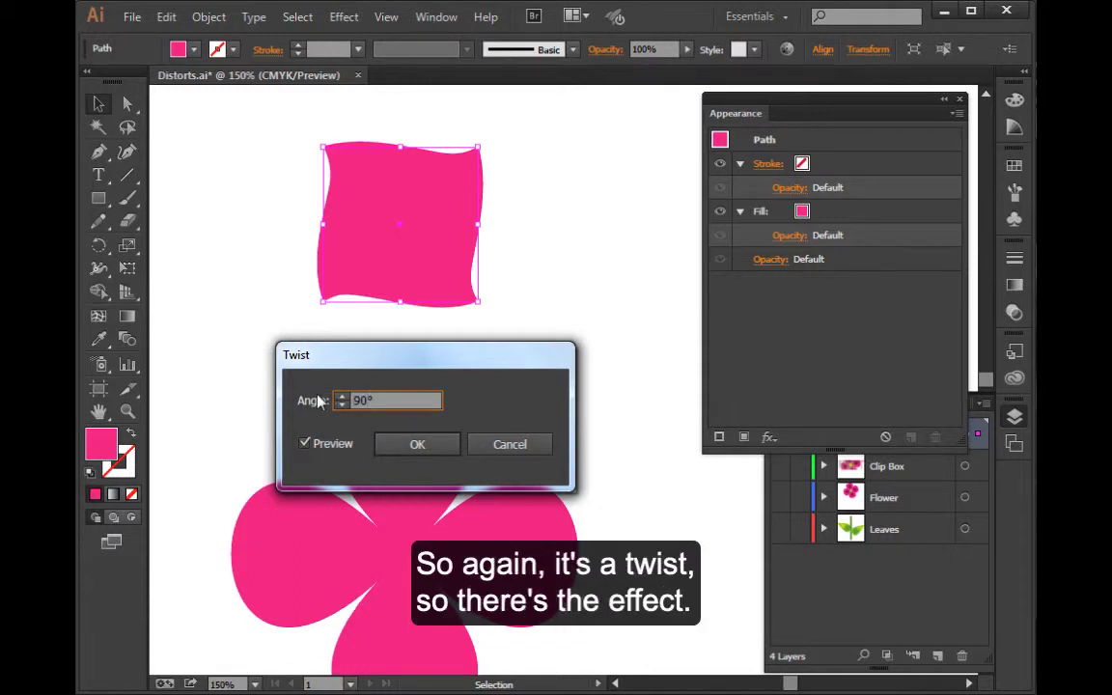
key(Tab)
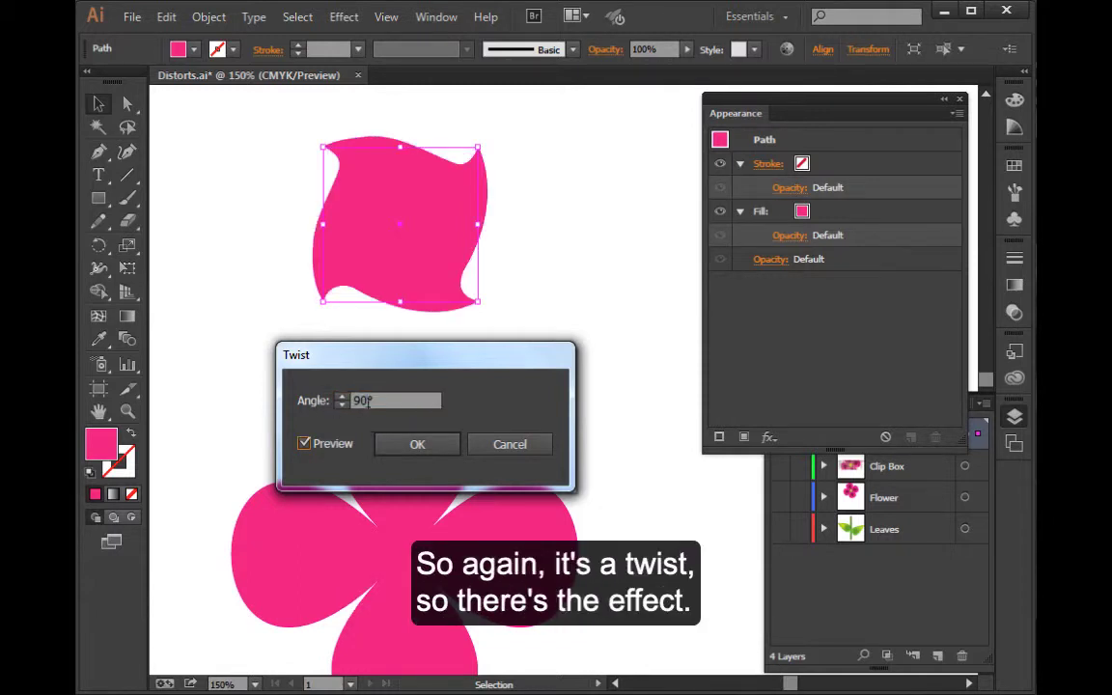
- Raise the small square's Twist angle gradually to 224° and apply the effect
click(345, 402)
key(Up)
key(Up)
key(Up)
key(Up)
key(Up)
key(Up)
key(Up)
key(Up)
key(Up)
key(Up)
key(Up)
key(Up)
key(Up)
key(Up)
key(Up)
key(Up)
key(Up)
key(Up)
key(Up)
key(Up)
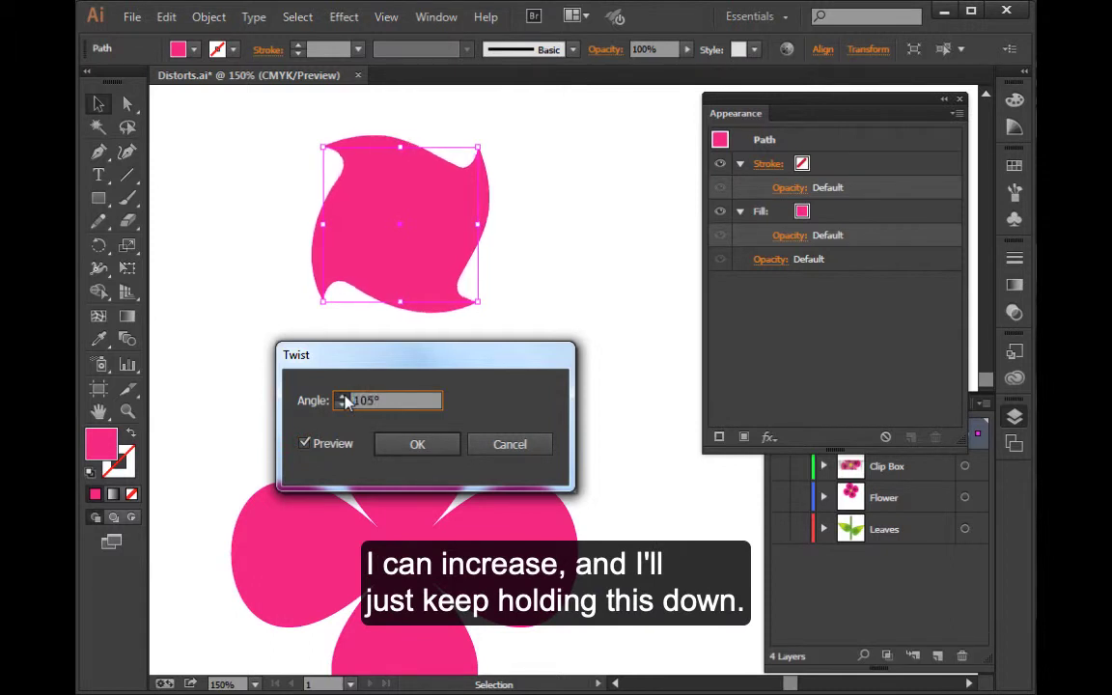
key(Up)
key(Up)
key(Up)
key(Up)
key(Up)
key(Up)
key(Up)
key(Up)
key(Up)
key(Up)
key(Up)
key(Up)
key(Up)
key(Up)
key(Up)
key(Up)
key(Up)
key(Up)
key(Up)
key(Up)
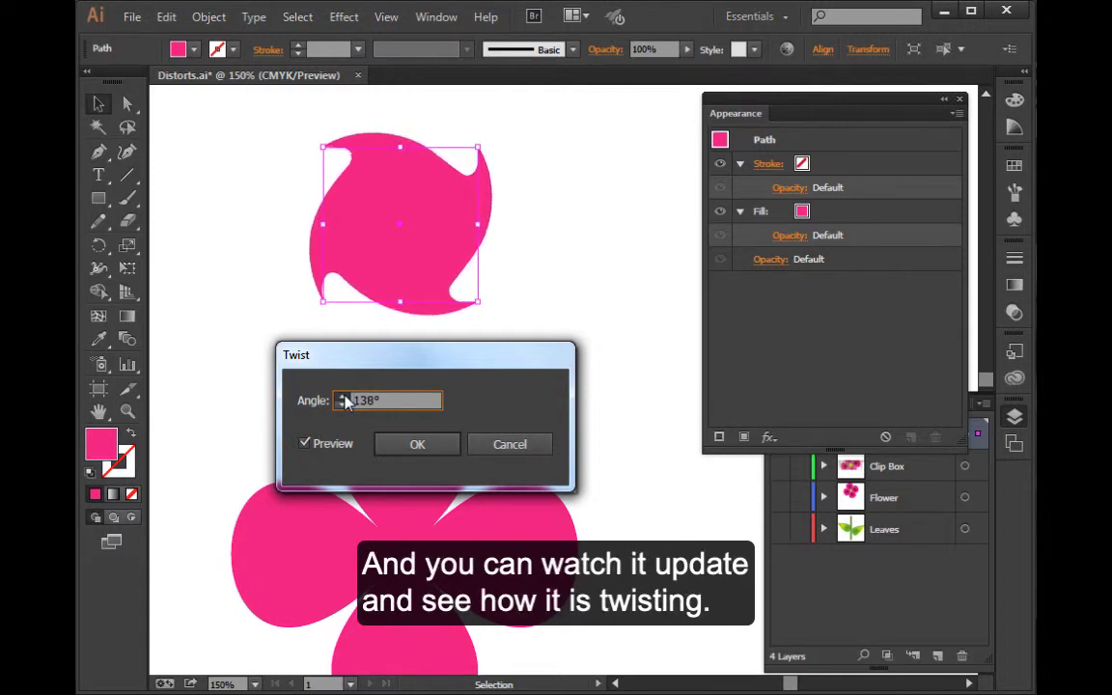
key(Up)
key(Up)
key(Up)
key(Up)
key(Up)
key(Up)
key(Up)
key(Up)
key(Up)
key(Up)
key(Up)
key(Up)
key(Up)
key(Up)
key(Up)
key(Up)
key(Up)
key(Up)
key(Up)
key(Up)
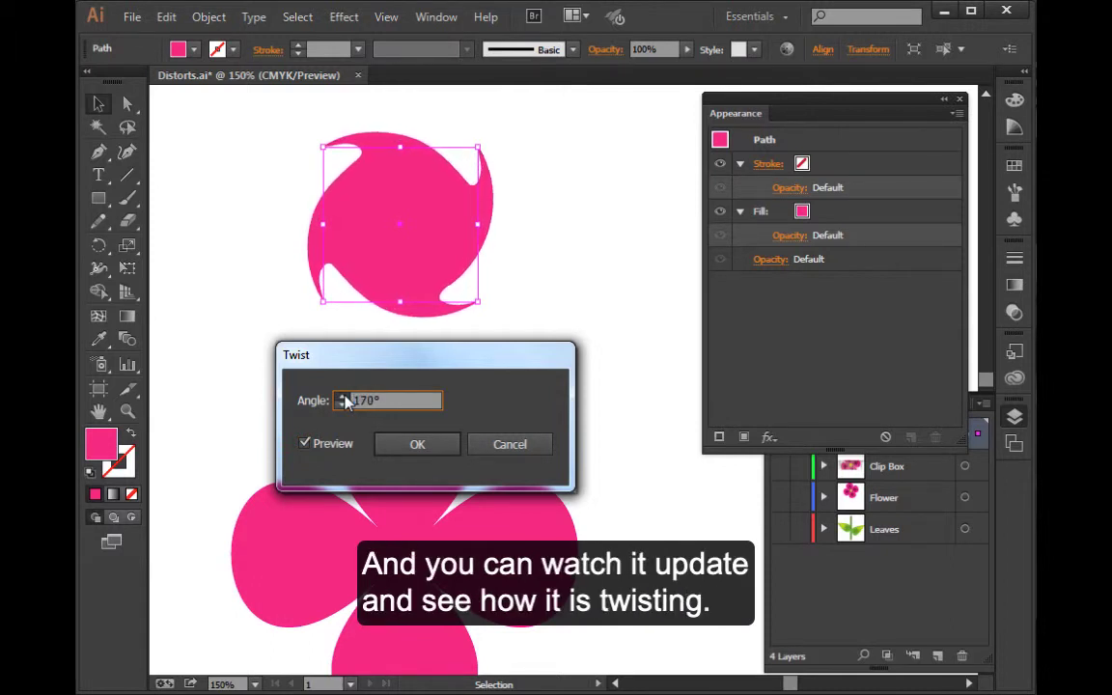
key(Up)
key(Up)
key(Up)
key(Up)
key(Up)
key(Up)
key(Up)
key(Up)
key(Up)
key(Up)
key(Up)
key(Up)
key(Up)
key(Up)
key(Up)
key(Up)
key(Up)
key(Up)
key(Up)
key(Up)
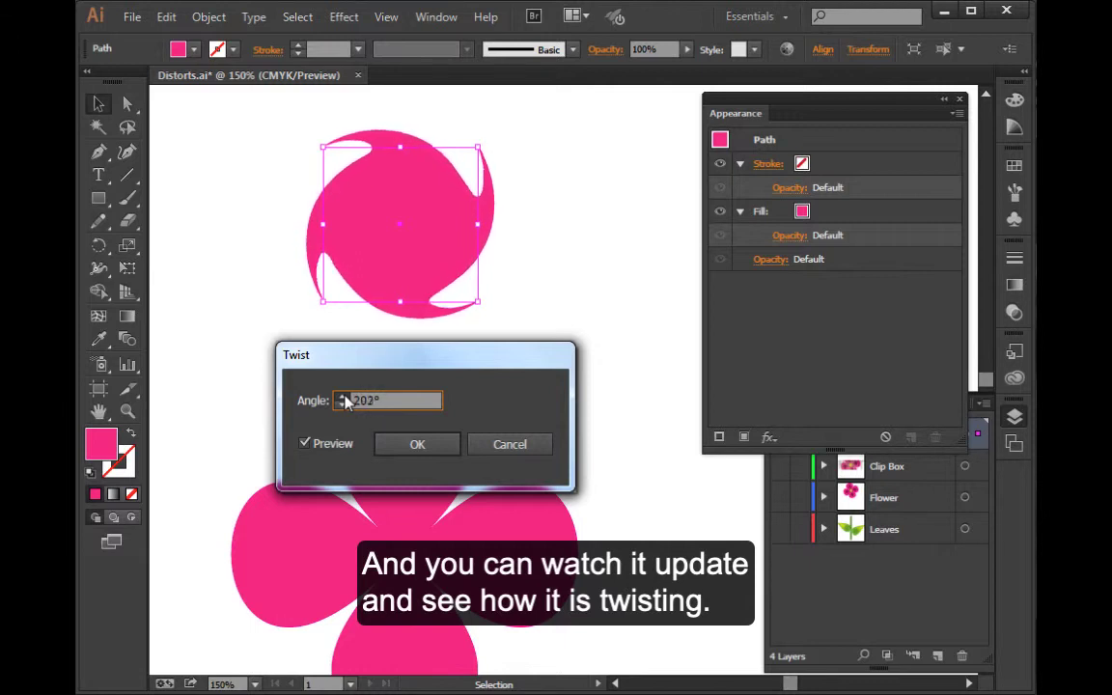
key(Up)
key(Up)
key(Up)
key(Up)
key(Up)
key(Up)
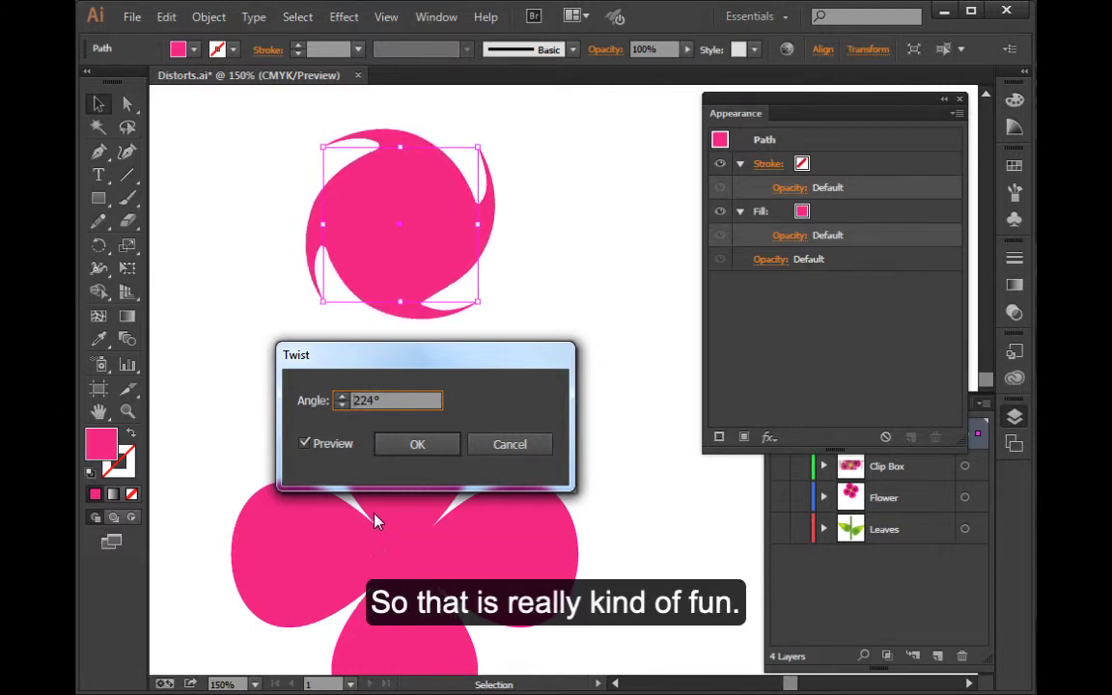
drag(345, 365, 343, 371)
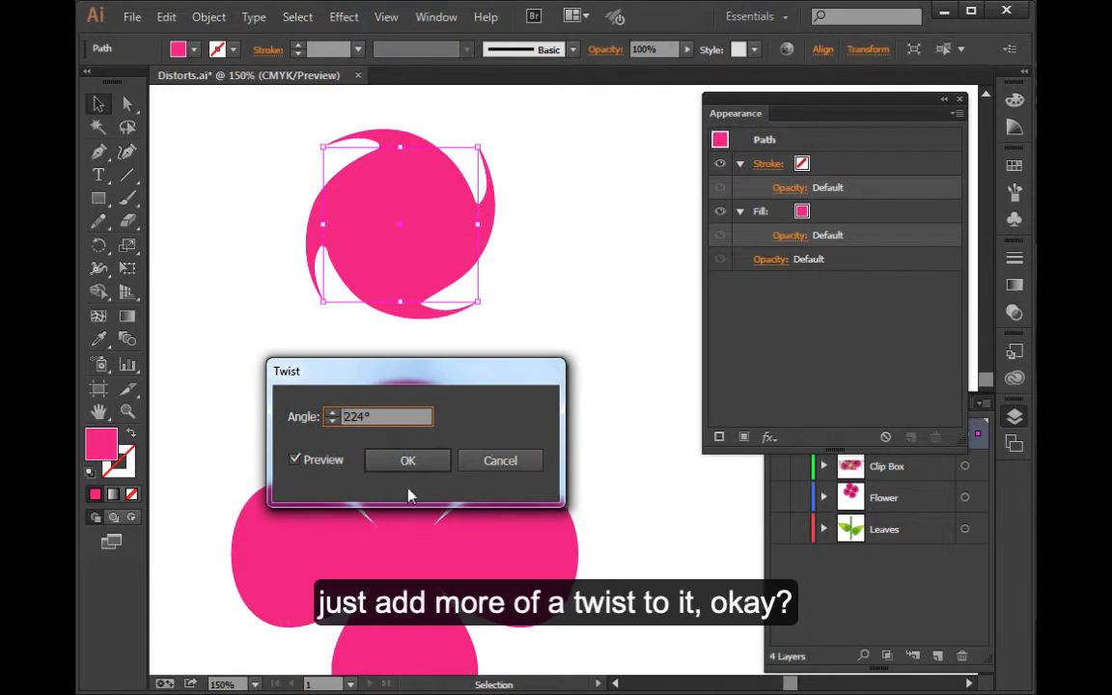
click(406, 460)
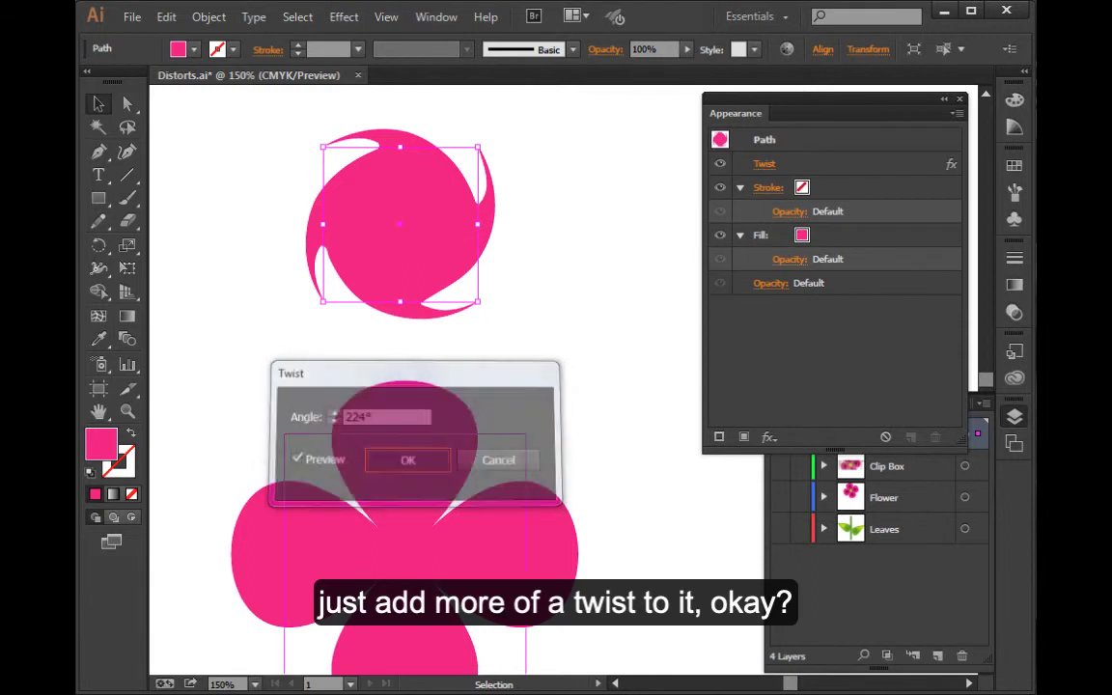
- Turn the small square's Twist effect off and on again, view its editable settings without changing them, and deselect the shape
click(719, 164)
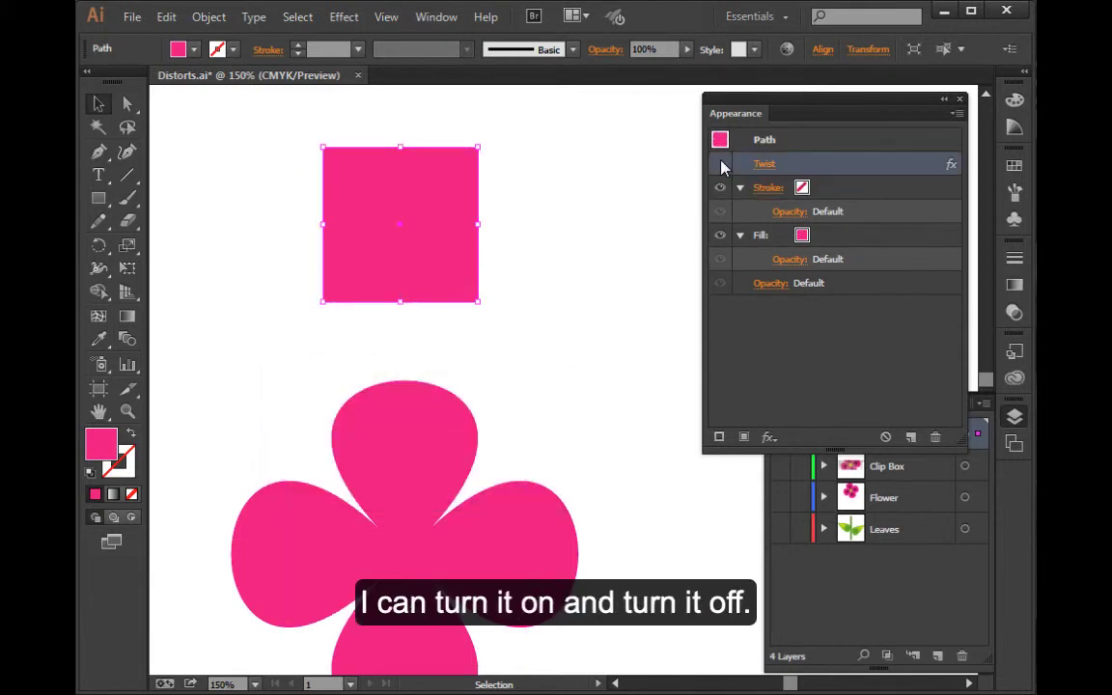
click(720, 164)
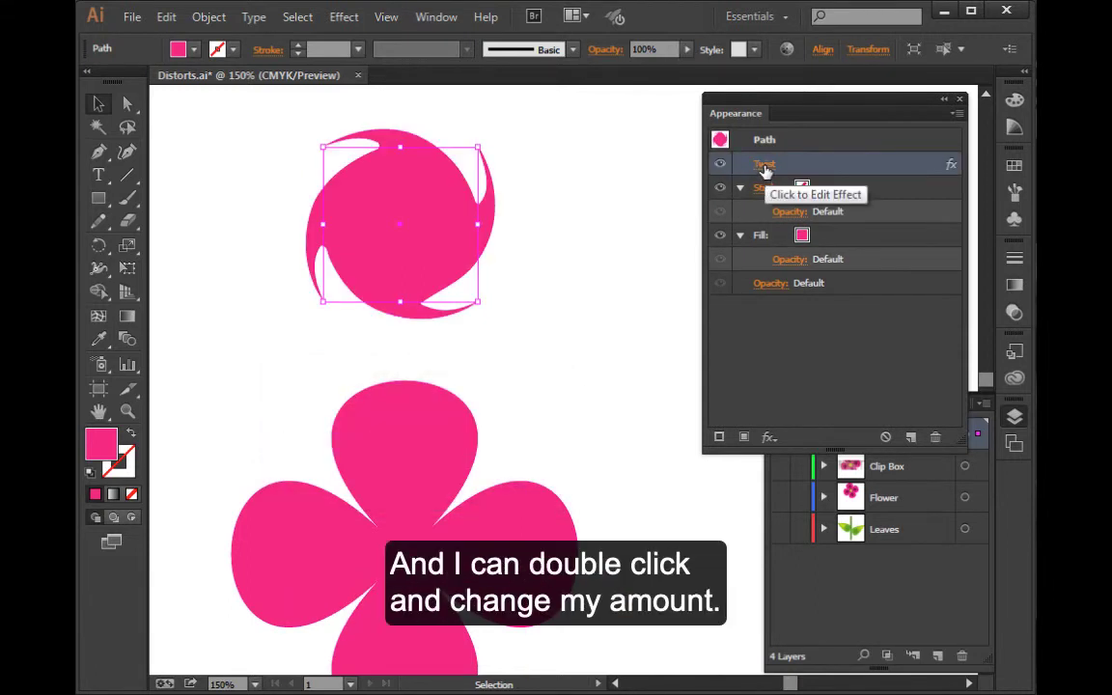
double_click(764, 166)
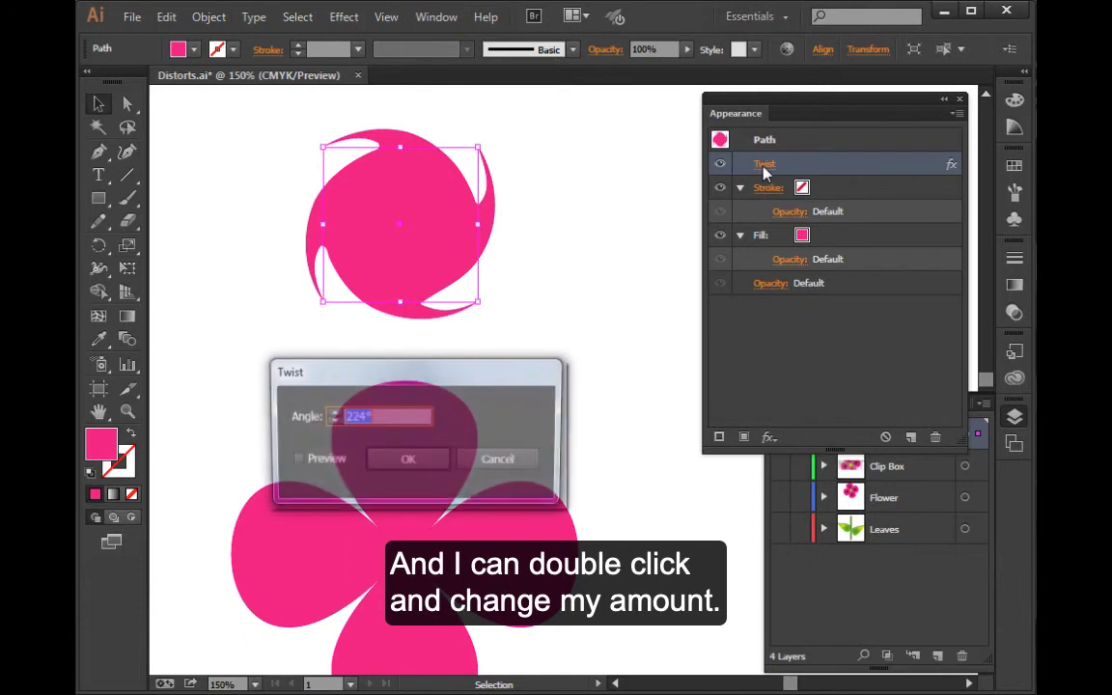
click(498, 461)
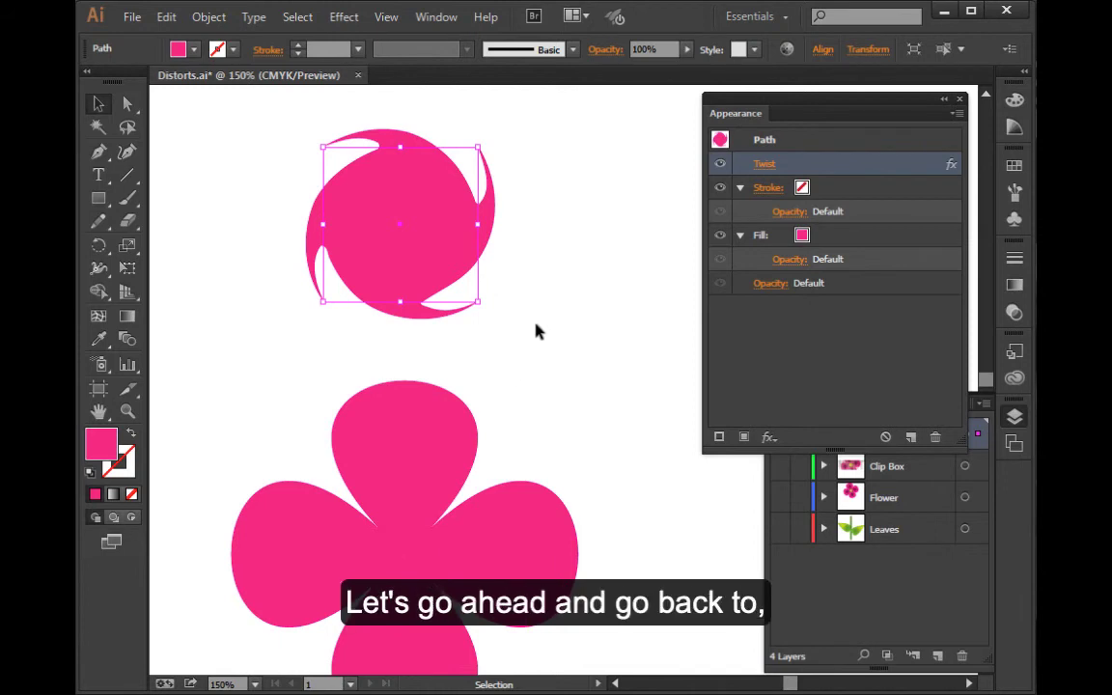
click(555, 333)
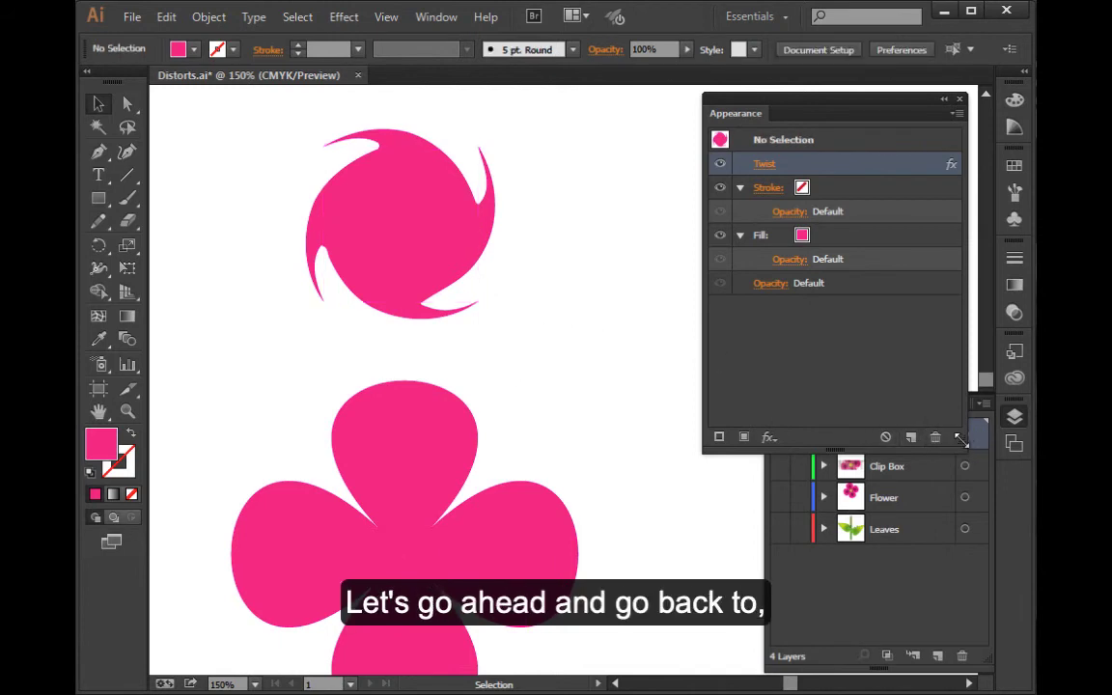
- Shorten the Appearance panel, and place the Layers panel directly beneath it, widened to match
drag(958, 439, 959, 346)
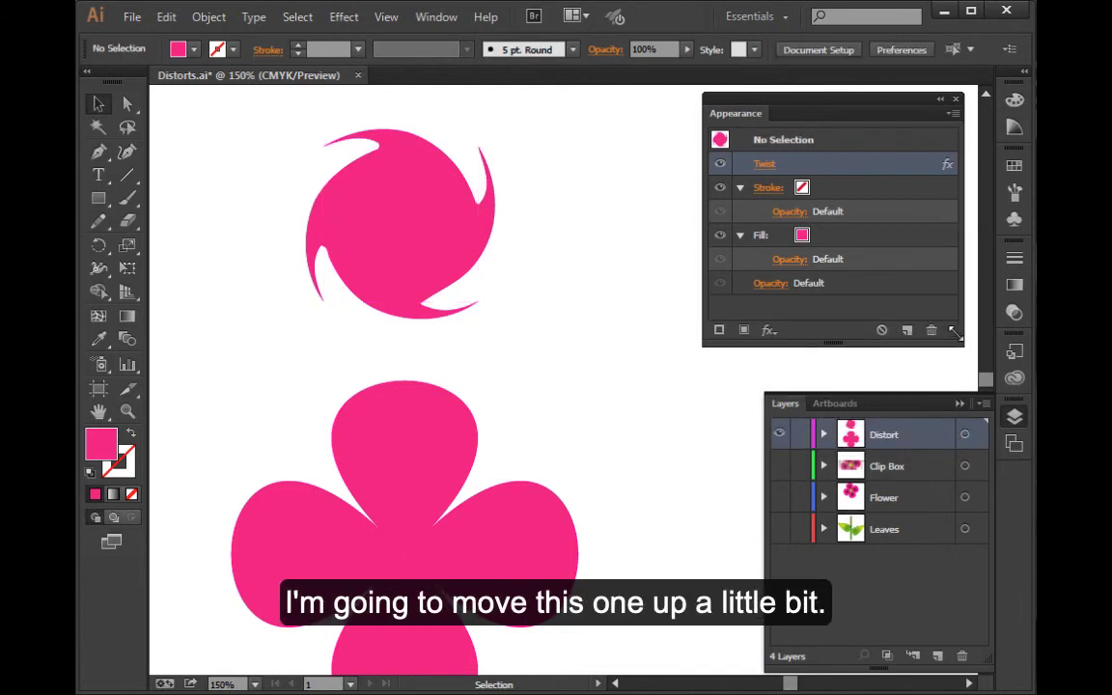
drag(780, 405, 731, 366)
click(961, 404)
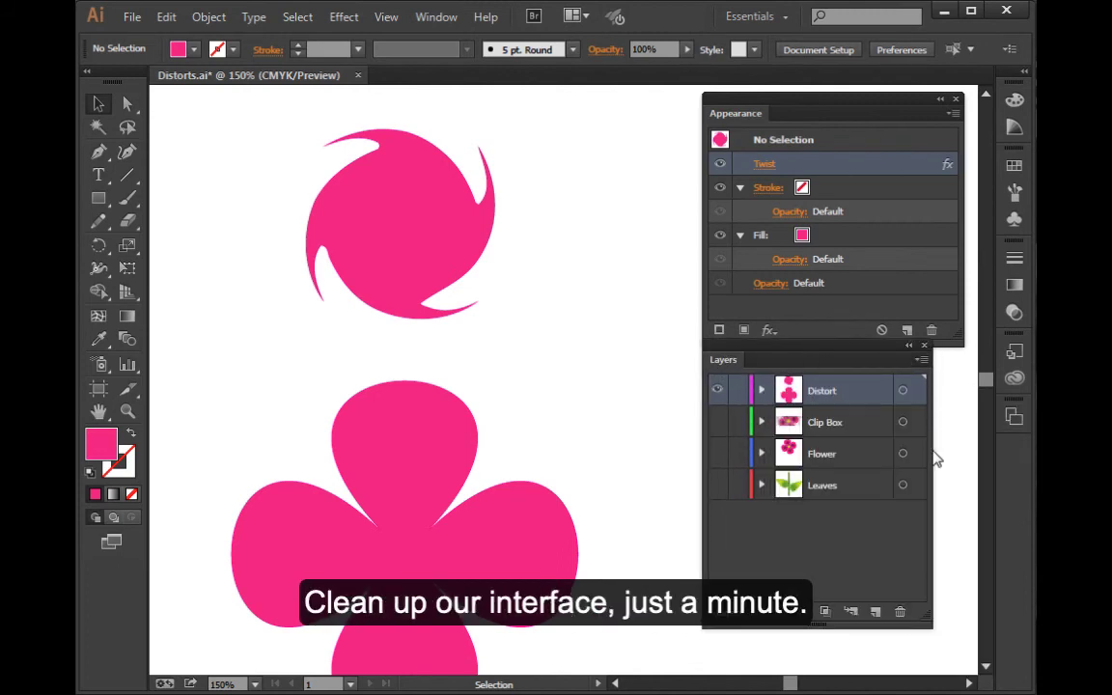
drag(933, 448, 965, 448)
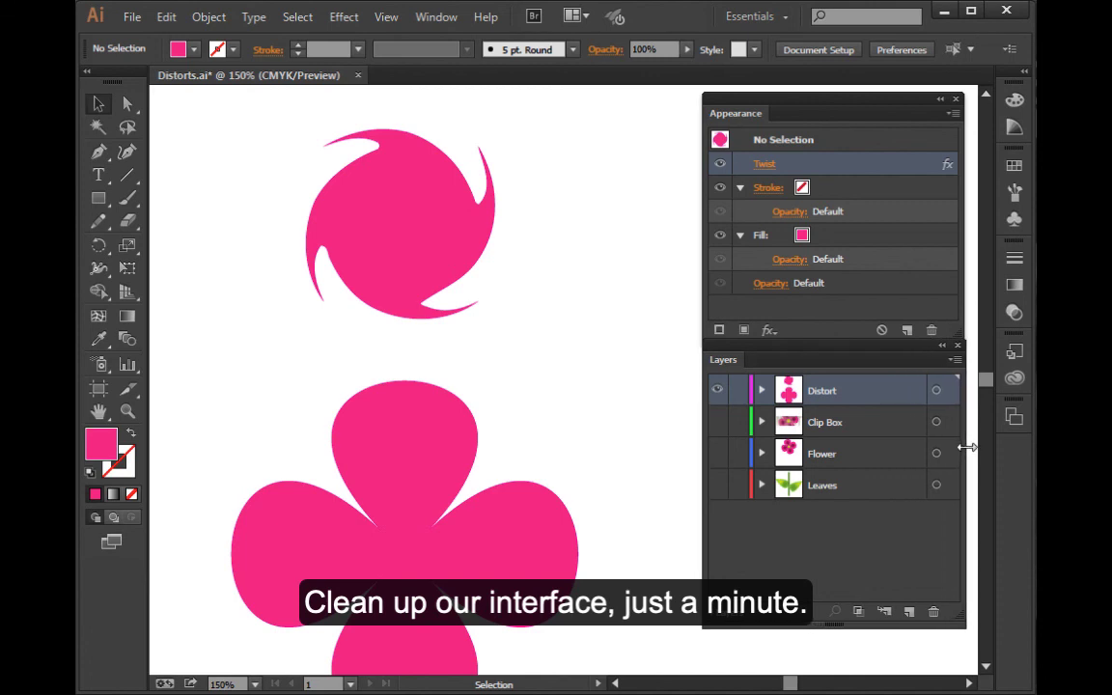
- Hide the Distort layer and show the Flower layer
click(719, 391)
click(717, 453)
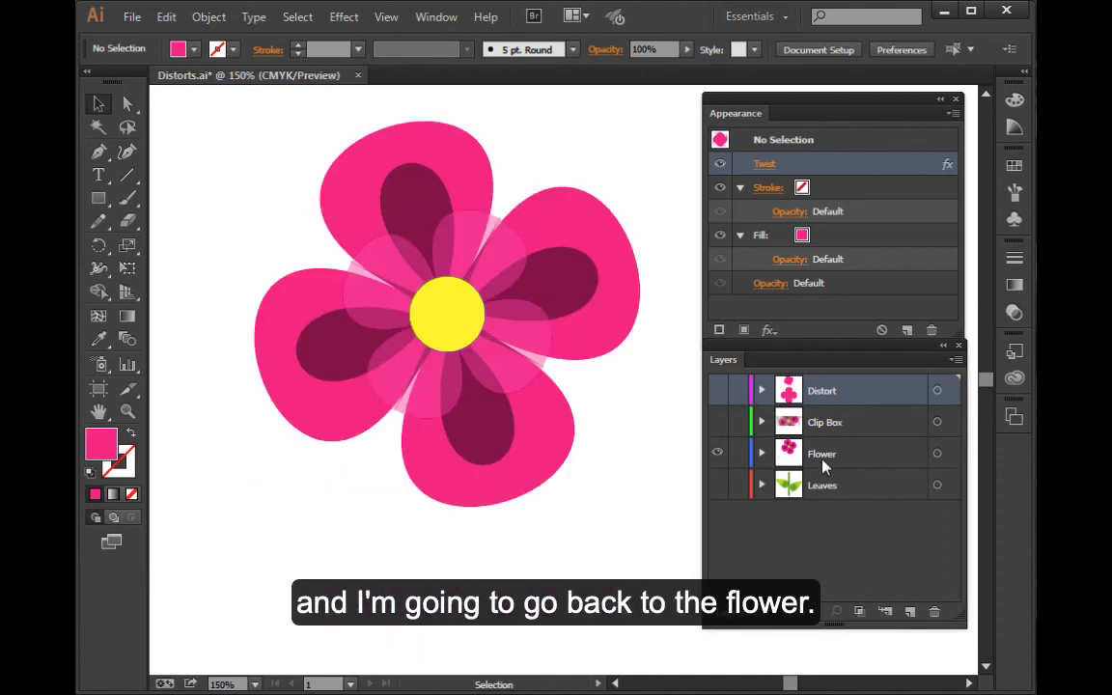